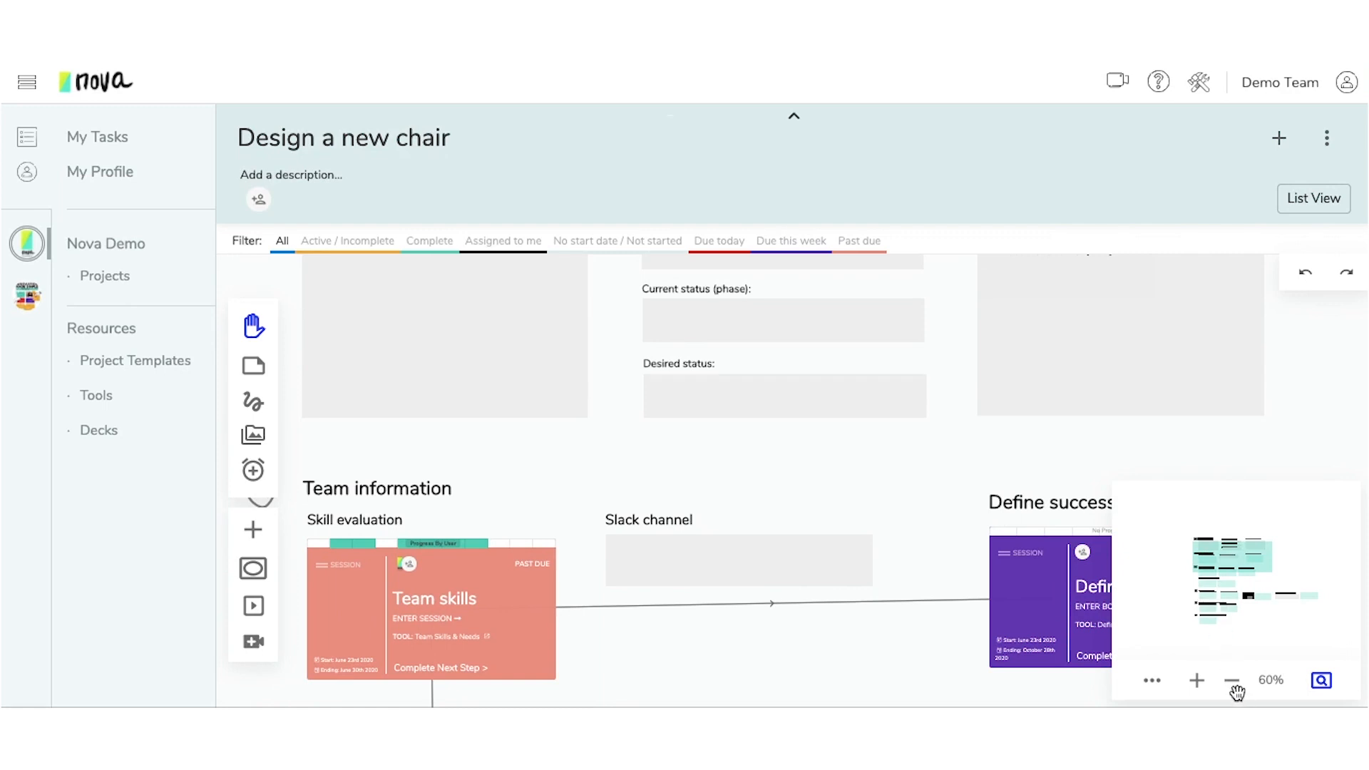
Examine the overall layout of the "Design a new chair" project board, from Project information to Research phase
{"action": "left_click", "coordinate": [1232, 680]}
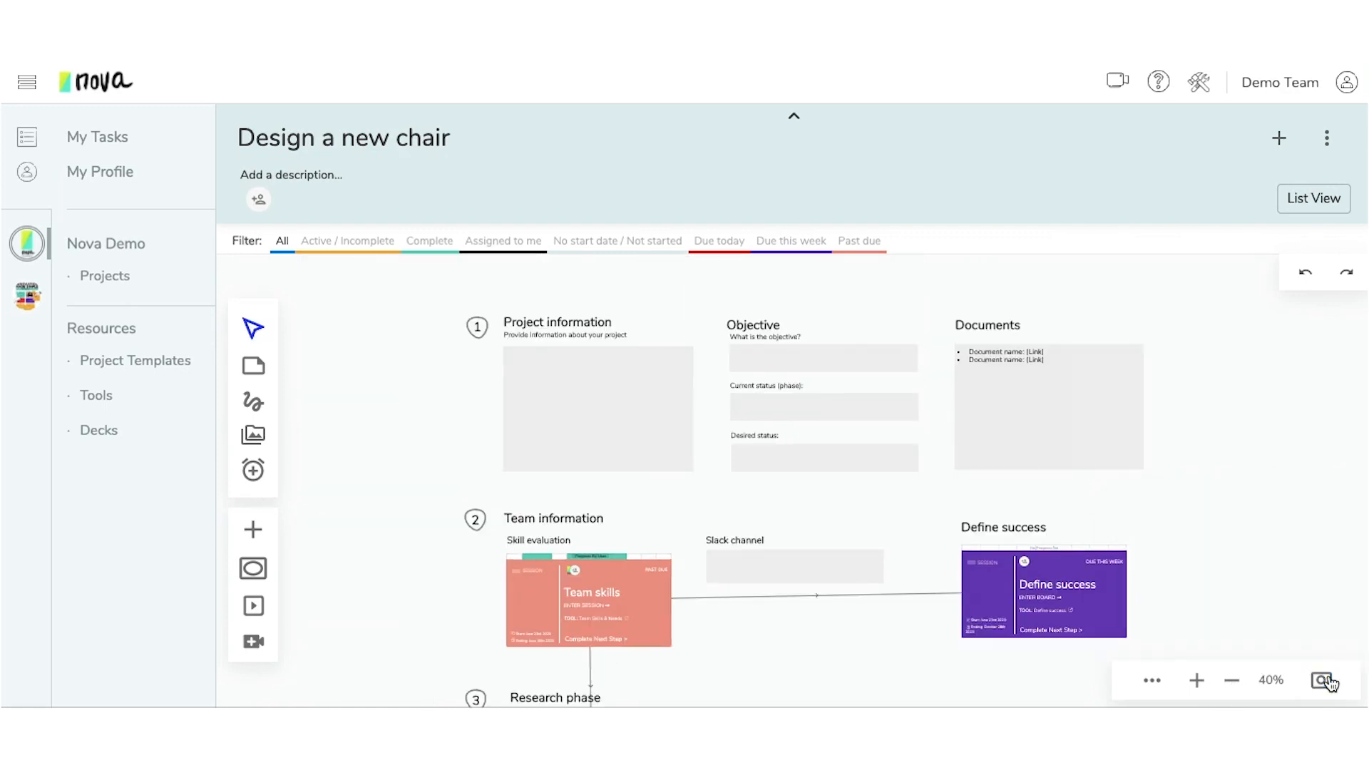
{"action": "left_click", "coordinate": [1232, 680]}
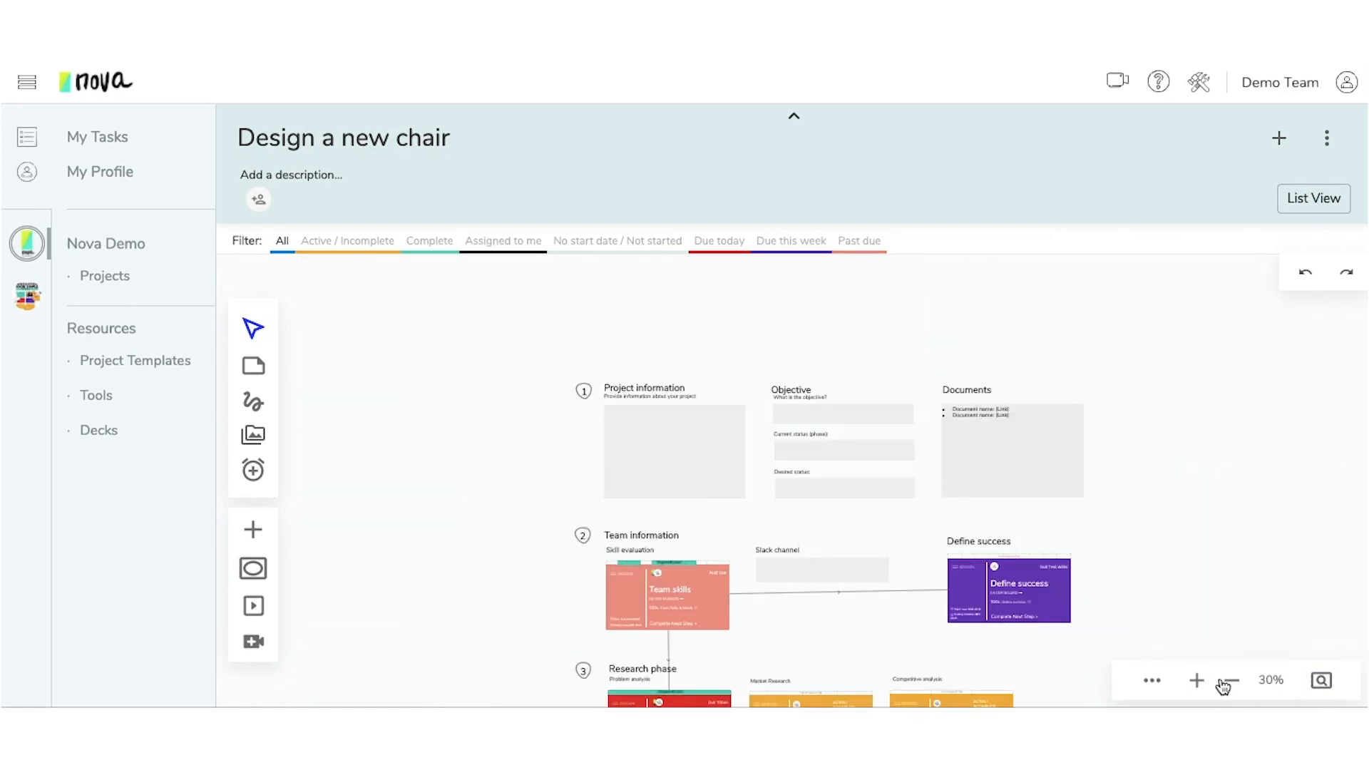
{"action": "left_click", "coordinate": [1197, 679]}
{"action": "left_click", "coordinate": [1197, 680]}
{"action": "scroll", "coordinate": [834, 602], "scroll_direction": "down", "scroll_amount": 3}
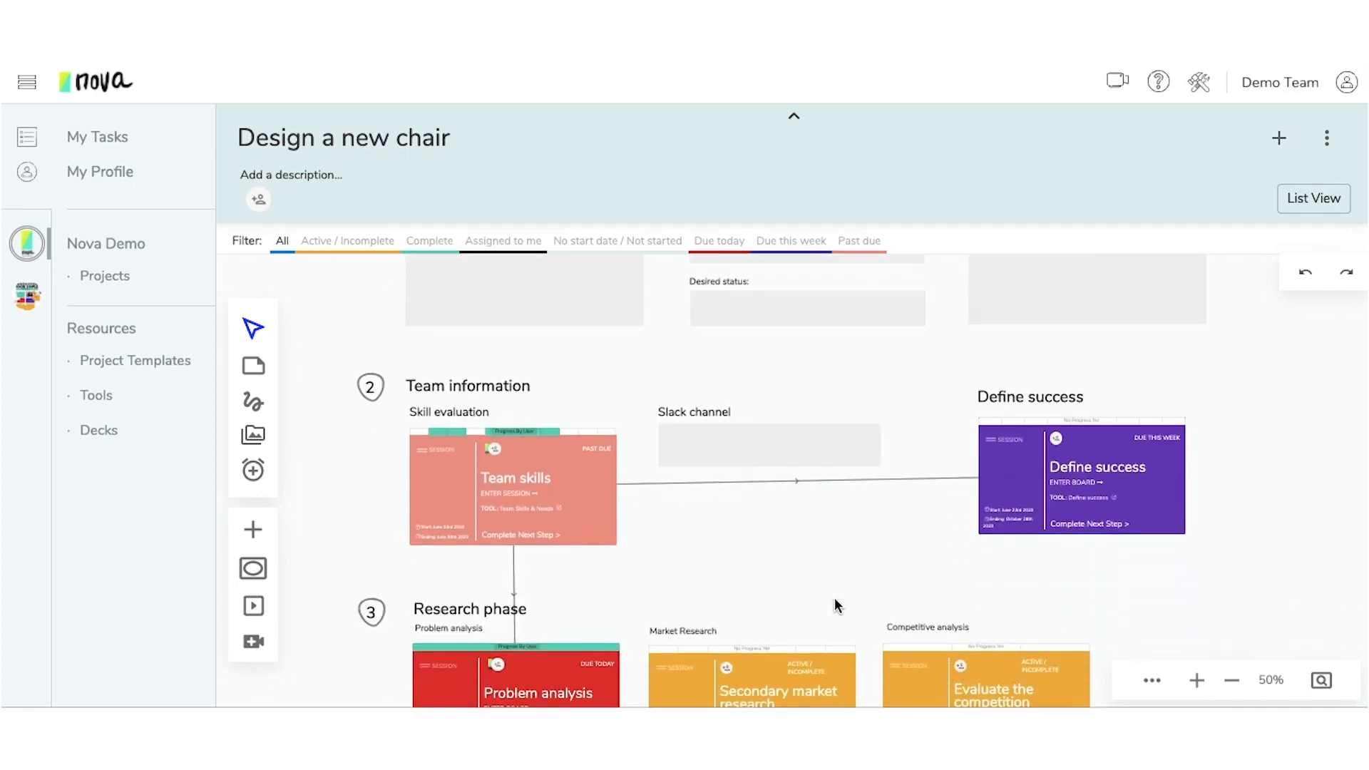
{"action": "scroll", "coordinate": [834, 602], "scroll_direction": "right", "scroll_amount": 2}
{"action": "scroll", "coordinate": [452, 413], "scroll_direction": "down", "scroll_amount": 3}
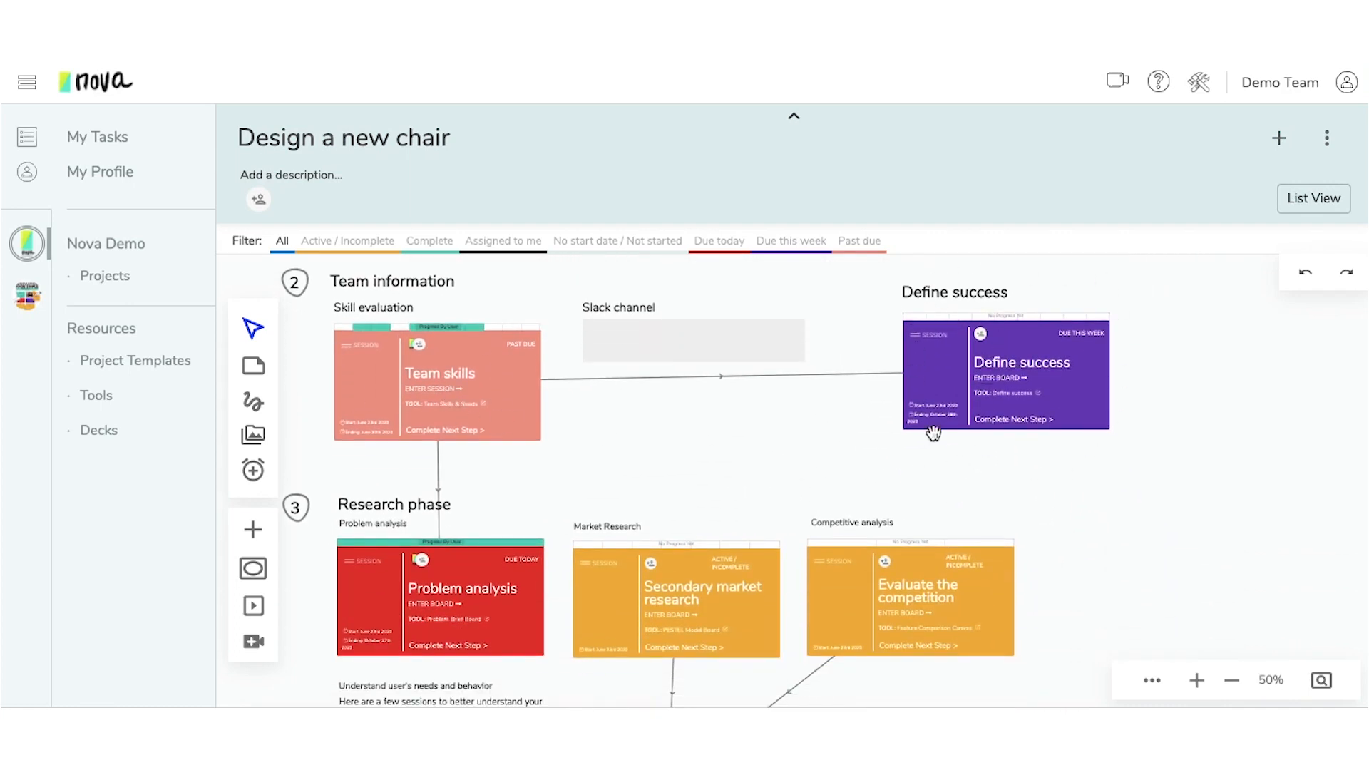
Inspect the Define success, Research phase and Team skills session cards on the project board up close
{"action": "left_click", "coordinate": [1198, 680]}
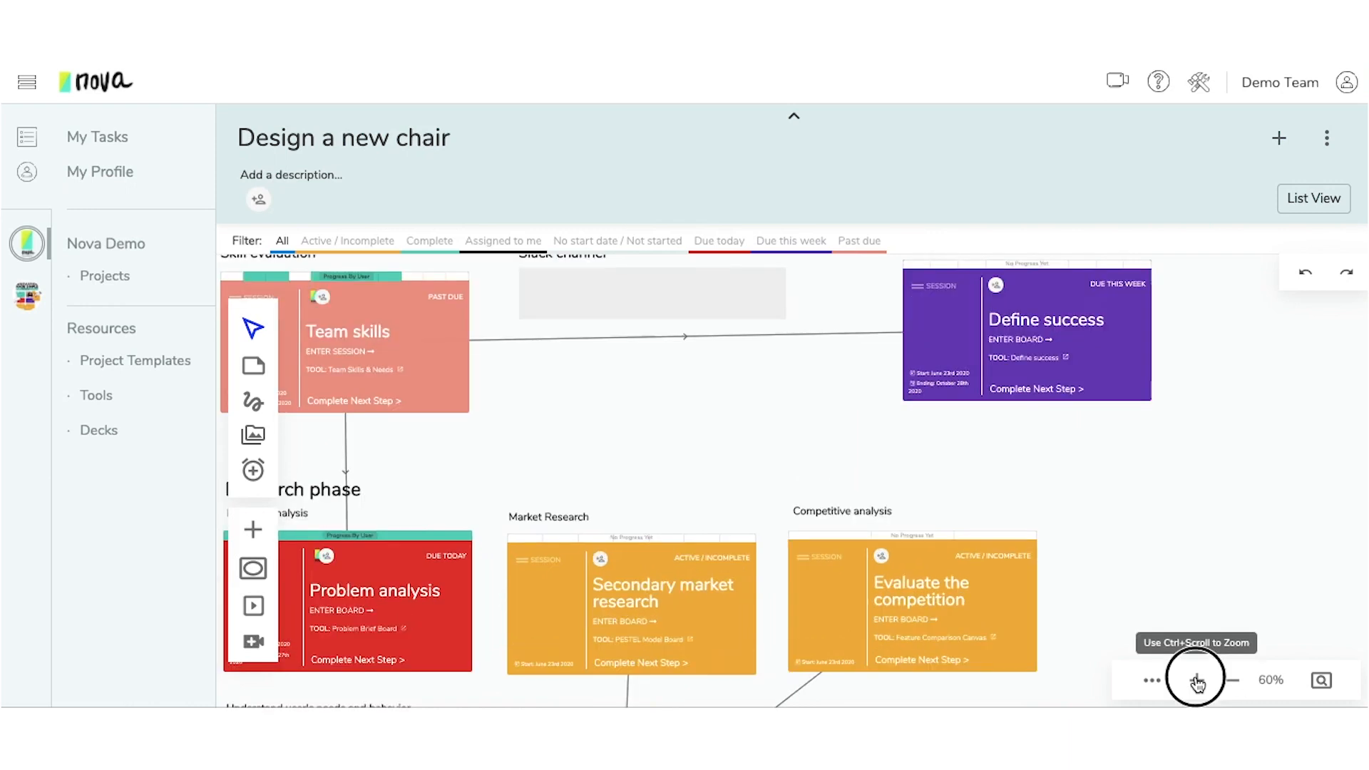
{"action": "left_click", "coordinate": [1197, 681]}
{"action": "left_click", "coordinate": [1198, 680]}
{"action": "scroll", "coordinate": [1005, 500], "scroll_direction": "right", "scroll_amount": 3}
{"action": "scroll", "coordinate": [1005, 500], "scroll_direction": "up", "scroll_amount": 1}
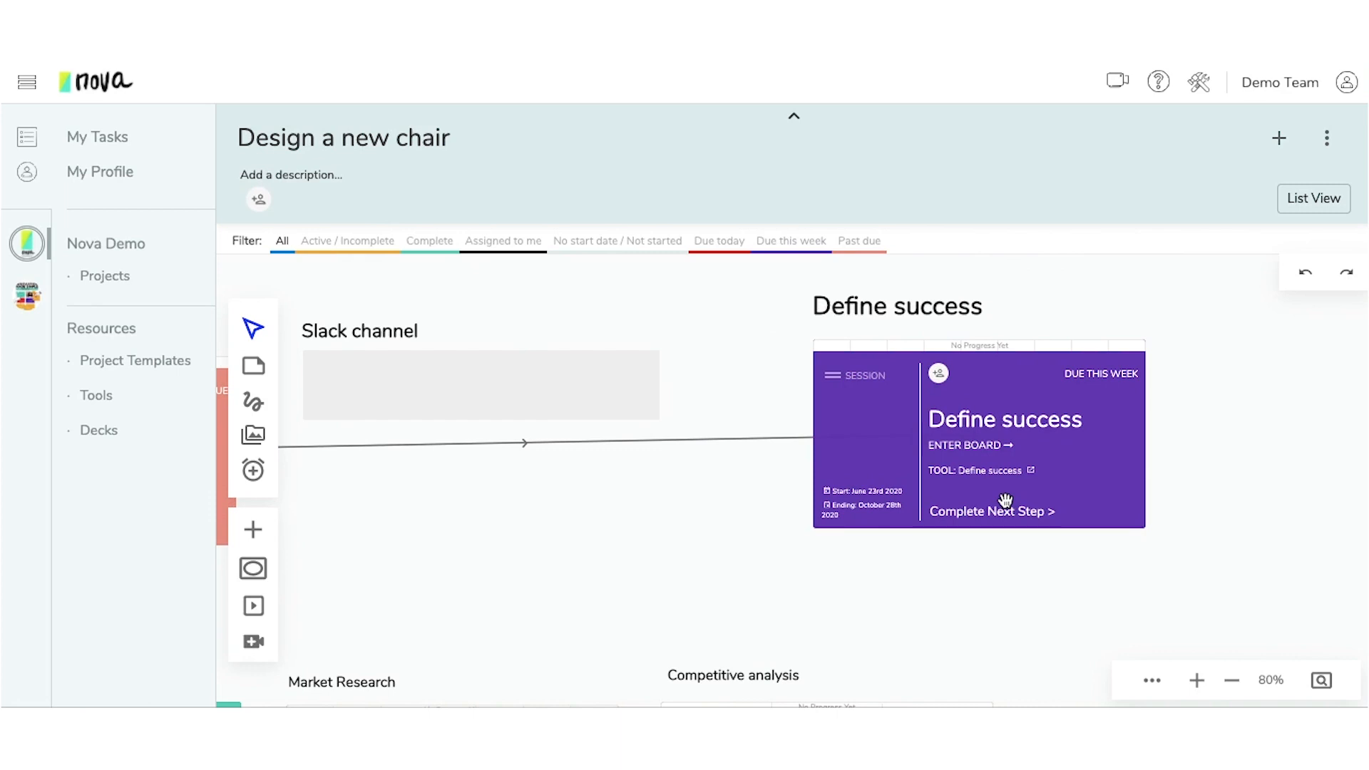
{"action": "scroll", "coordinate": [1005, 501], "scroll_direction": "right", "scroll_amount": 2}
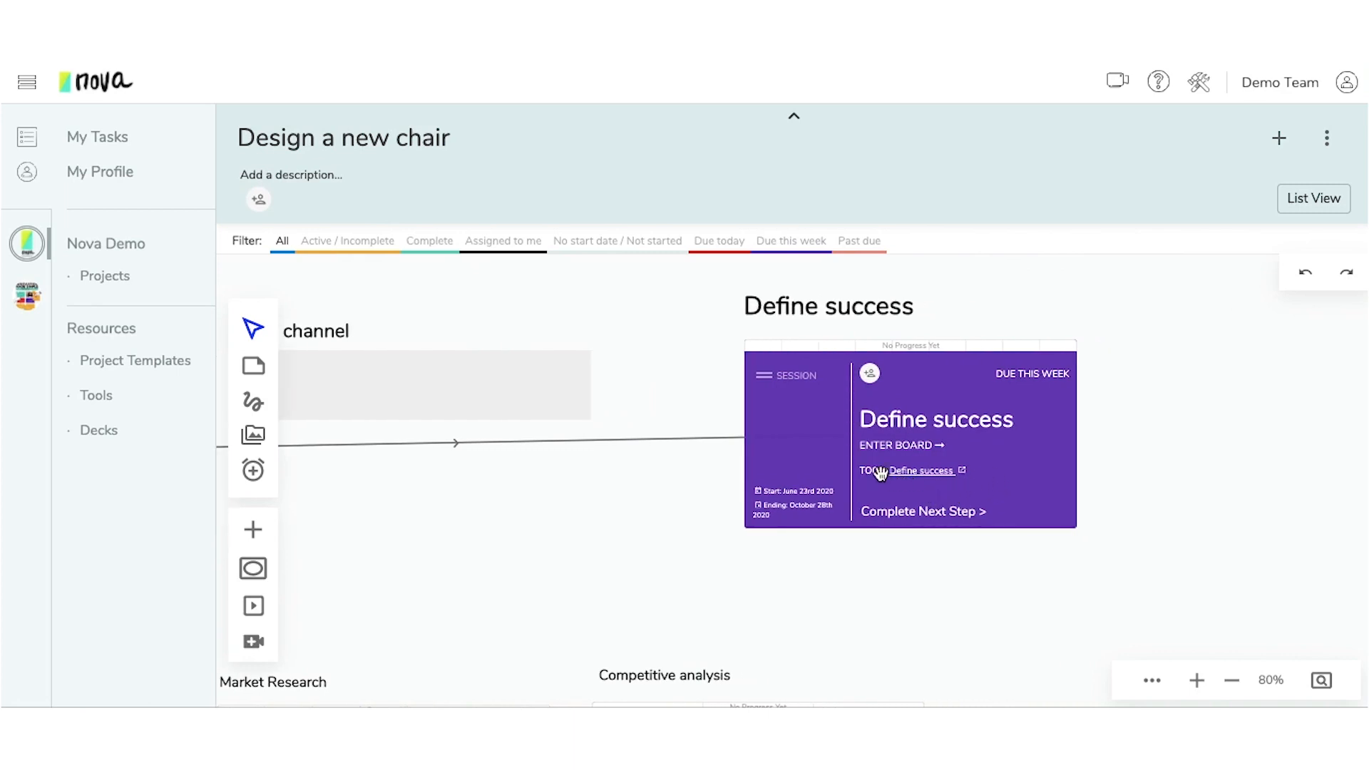
{"action": "scroll", "coordinate": [907, 474], "scroll_direction": "down", "scroll_amount": 5}
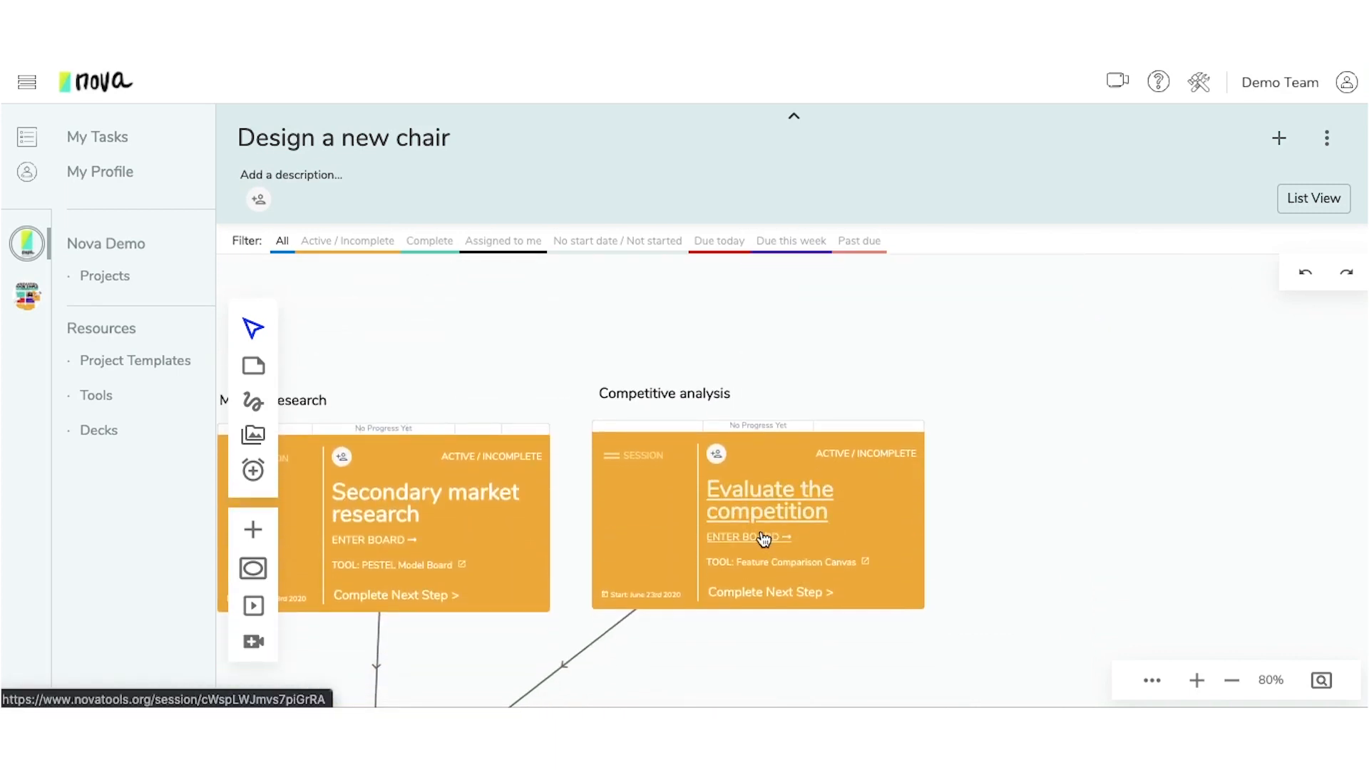
{"action": "scroll", "coordinate": [763, 546], "scroll_direction": "left", "scroll_amount": 12}
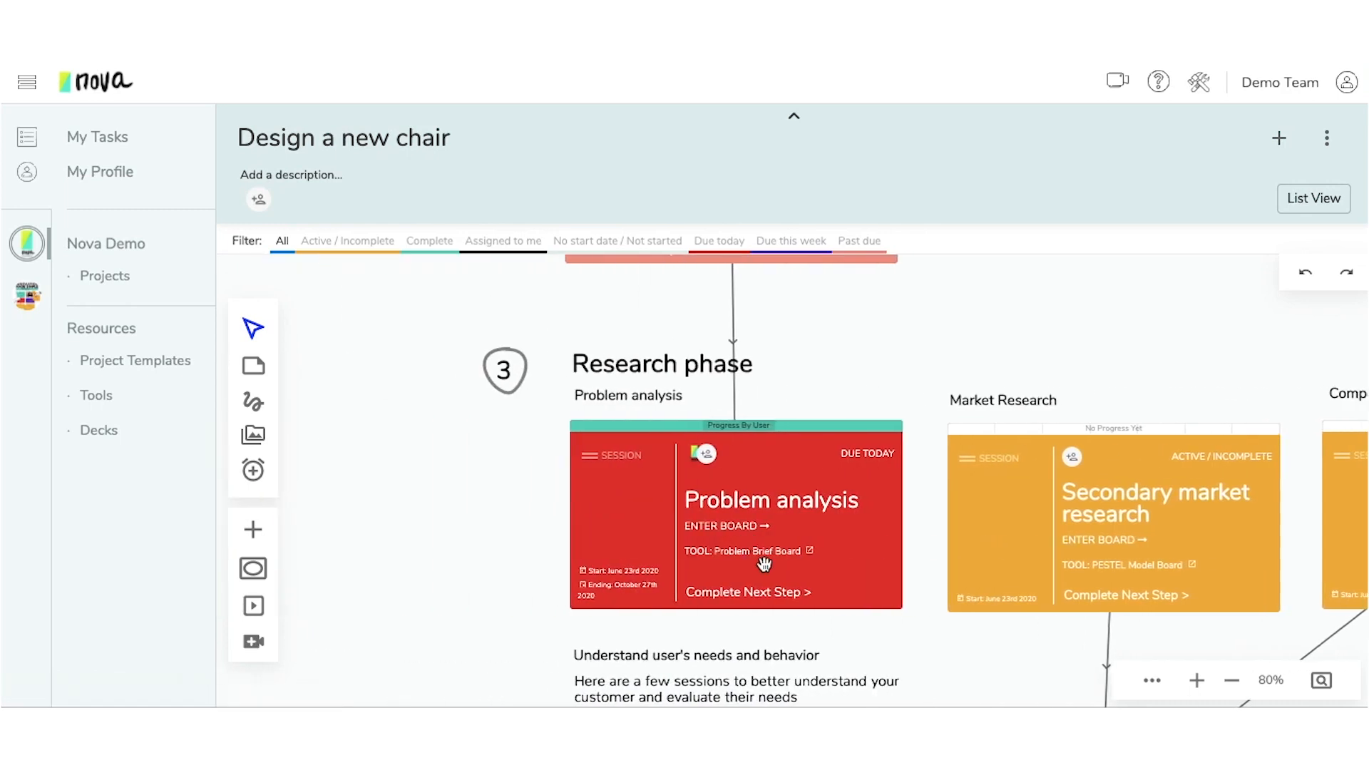
{"action": "scroll", "coordinate": [767, 561], "scroll_direction": "right", "scroll_amount": 4}
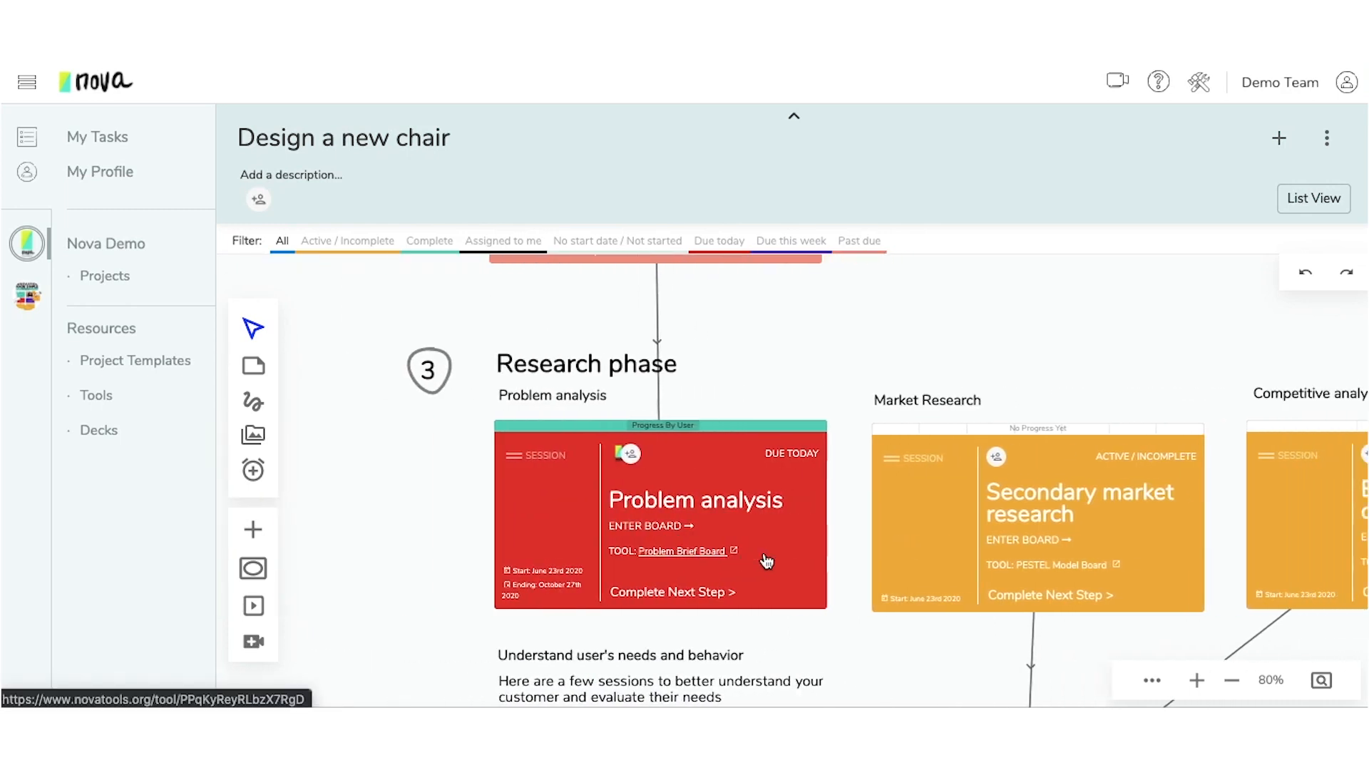
{"action": "scroll", "coordinate": [764, 554], "scroll_direction": "up", "scroll_amount": 3}
{"action": "scroll", "coordinate": [764, 553], "scroll_direction": "up", "scroll_amount": 5}
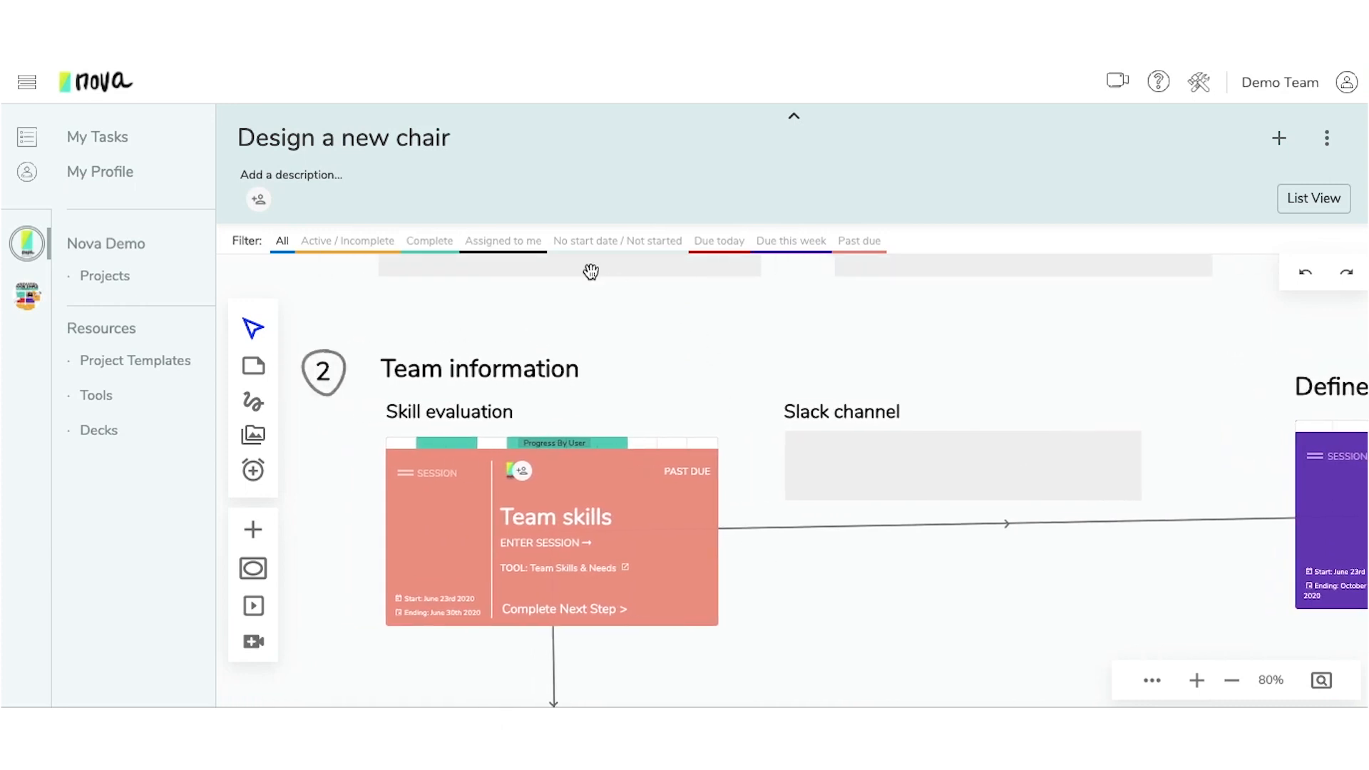
{"action": "left_click", "coordinate": [1231, 681]}
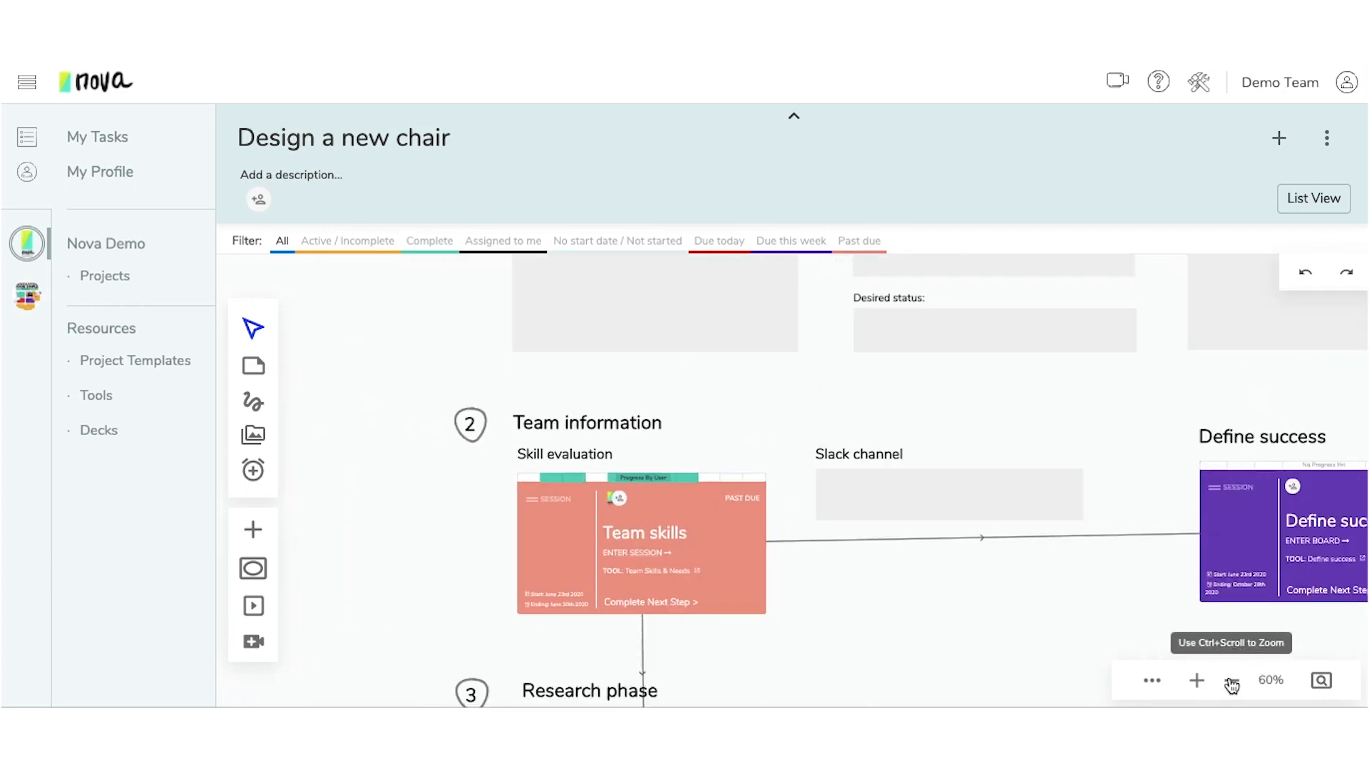
Open the Tool Library and browse the built-in Nova tools
{"action": "left_click", "coordinate": [97, 396]}
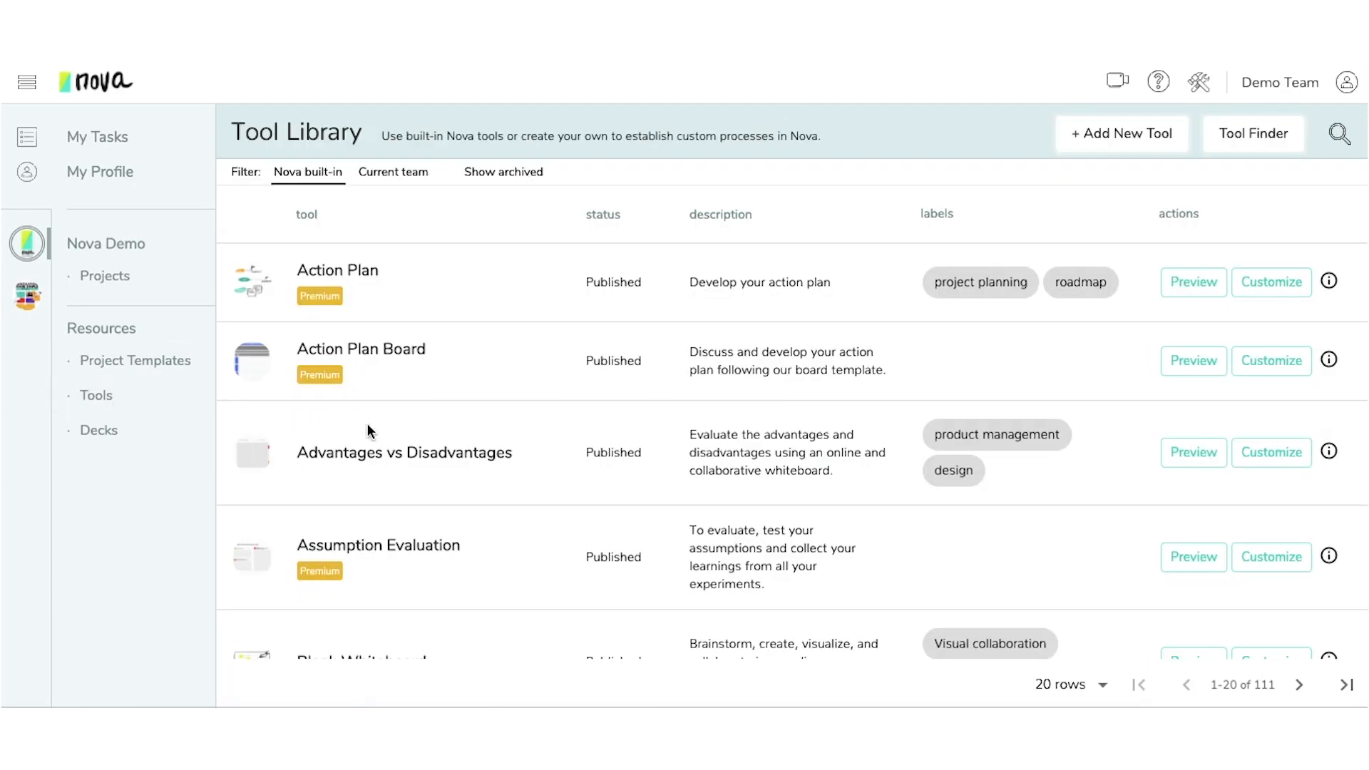
{"action": "scroll", "coordinate": [442, 438], "scroll_direction": "down", "scroll_amount": 15}
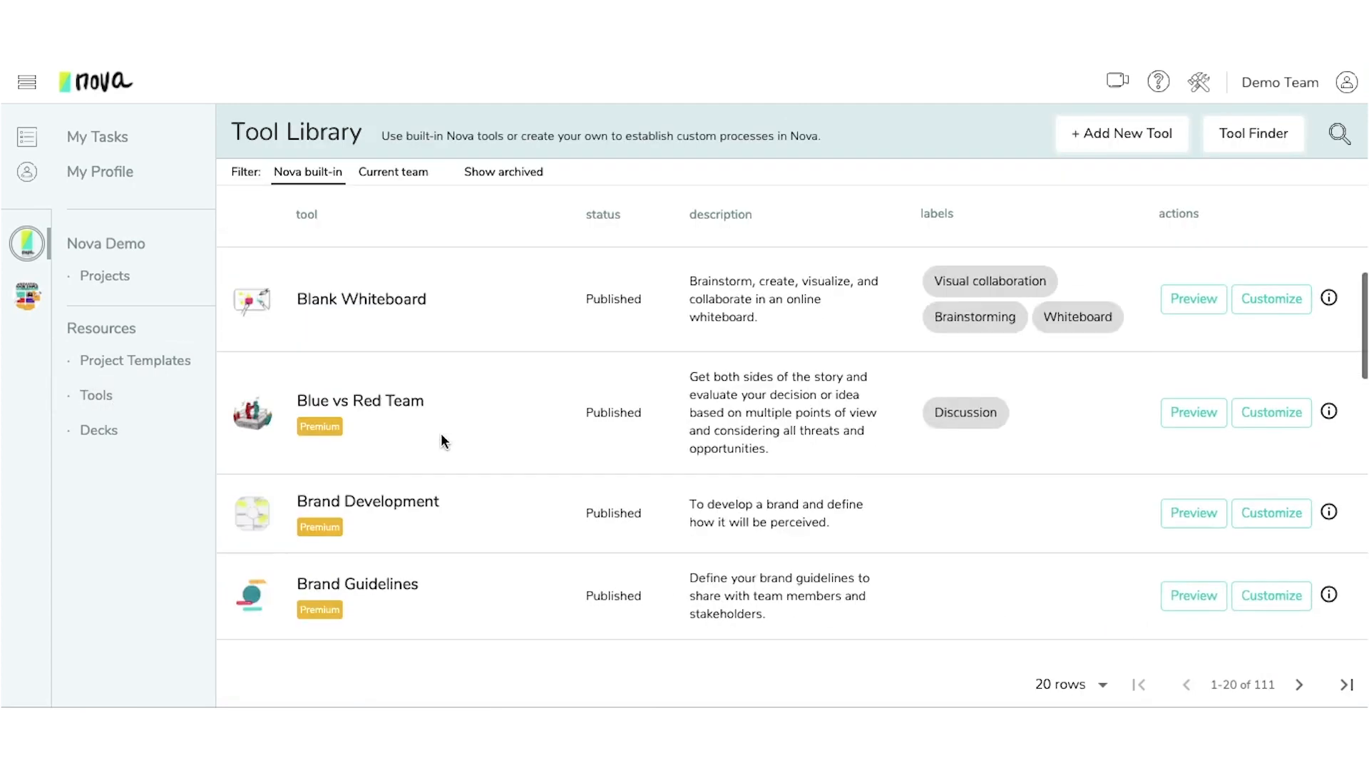
{"action": "scroll", "coordinate": [442, 438], "scroll_direction": "down", "scroll_amount": 2}
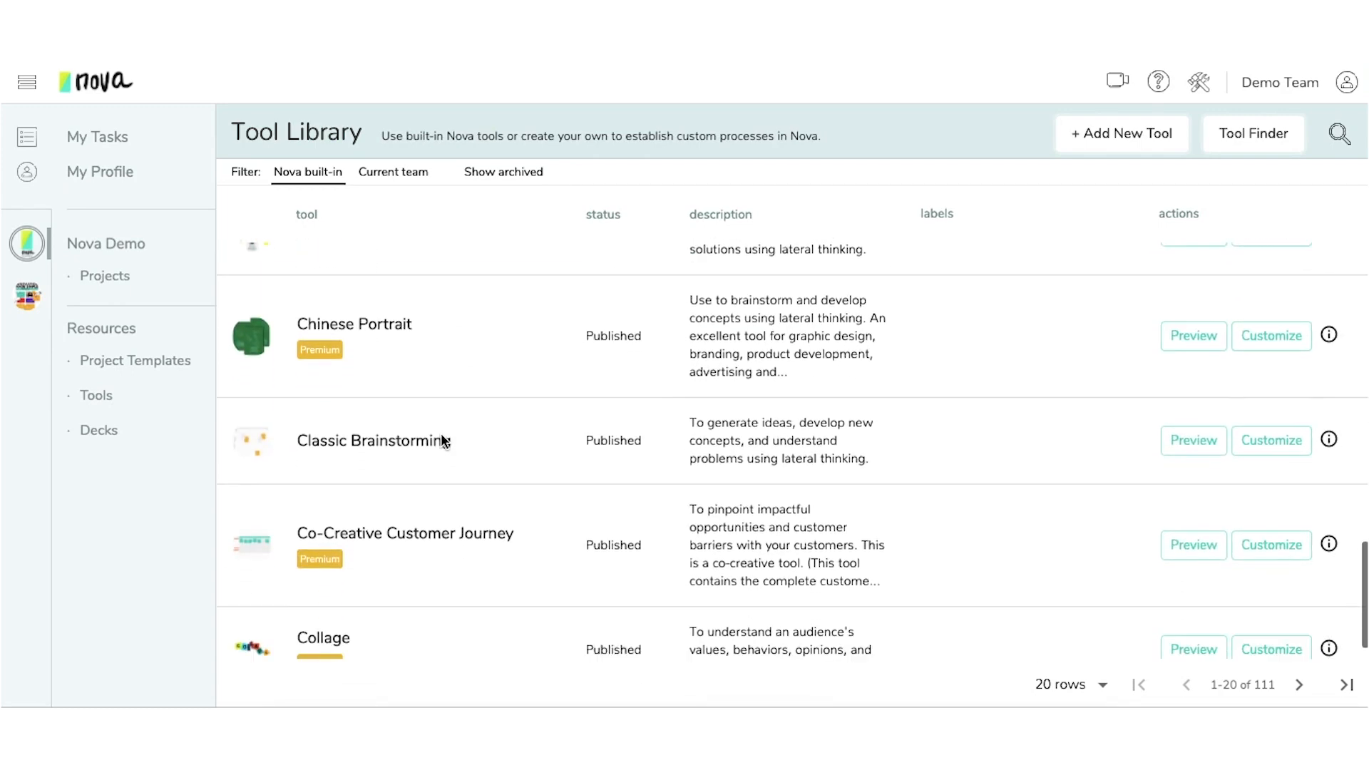
{"action": "scroll", "coordinate": [442, 438], "scroll_direction": "up", "scroll_amount": 6}
{"action": "scroll", "coordinate": [442, 438], "scroll_direction": "up", "scroll_amount": 6}
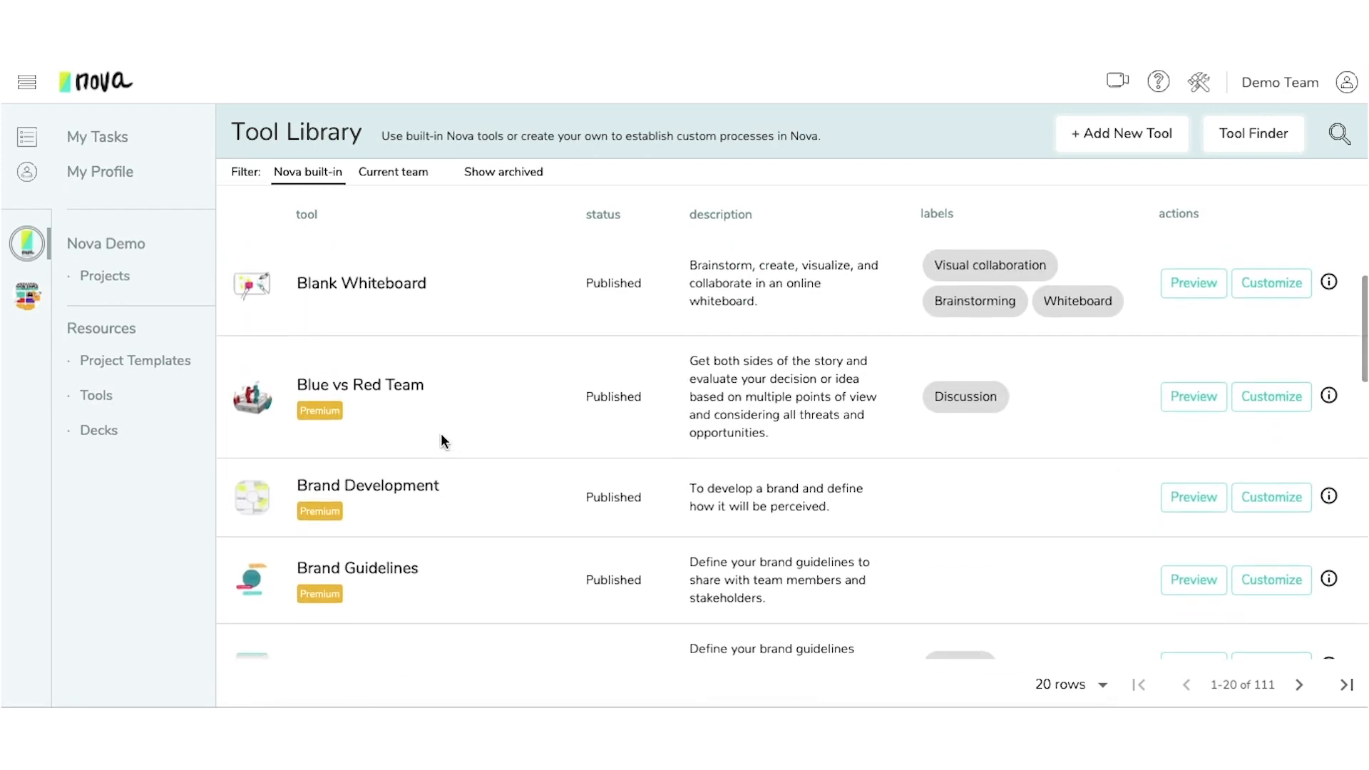
{"action": "scroll", "coordinate": [442, 437], "scroll_direction": "up", "scroll_amount": 3}
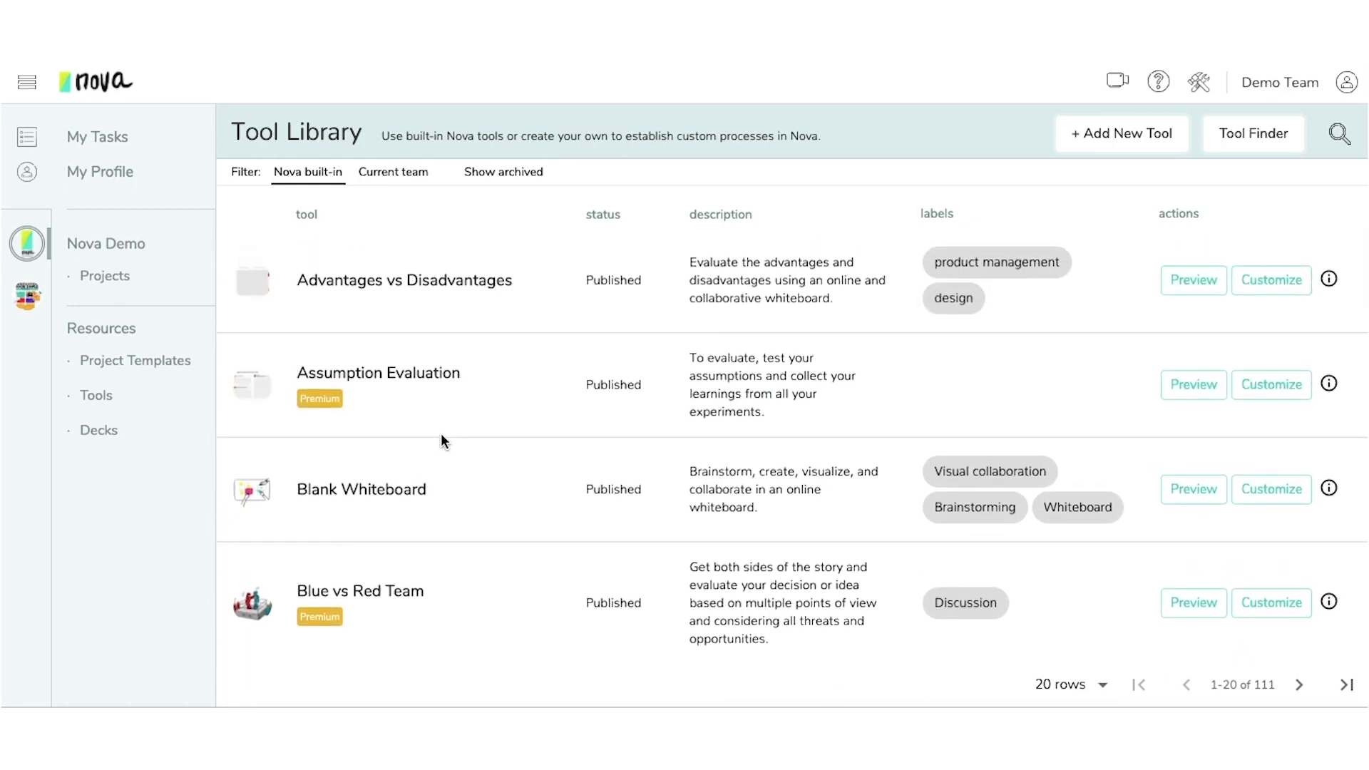
Add a new tool to the Tool Library and go to its Tool Description section
{"action": "left_click", "coordinate": [1111, 142]}
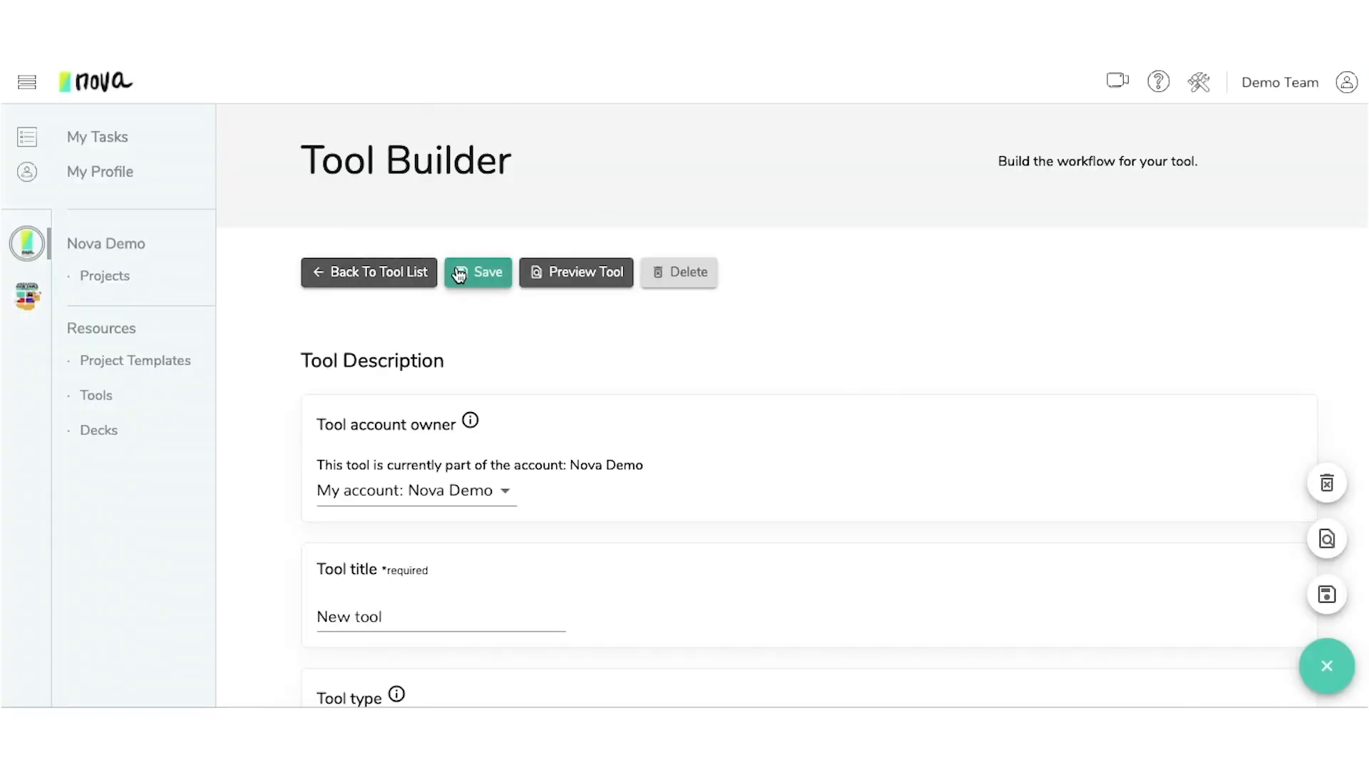
{"action": "scroll", "coordinate": [492, 332], "scroll_direction": "down", "scroll_amount": 1}
{"action": "scroll", "coordinate": [491, 330], "scroll_direction": "down", "scroll_amount": 1}
Review the new tool's title and description fields and its Step-by-step and Board Only type options
{"action": "left_click_drag", "start_coordinate": [383, 420], "coordinate": [282, 417]}
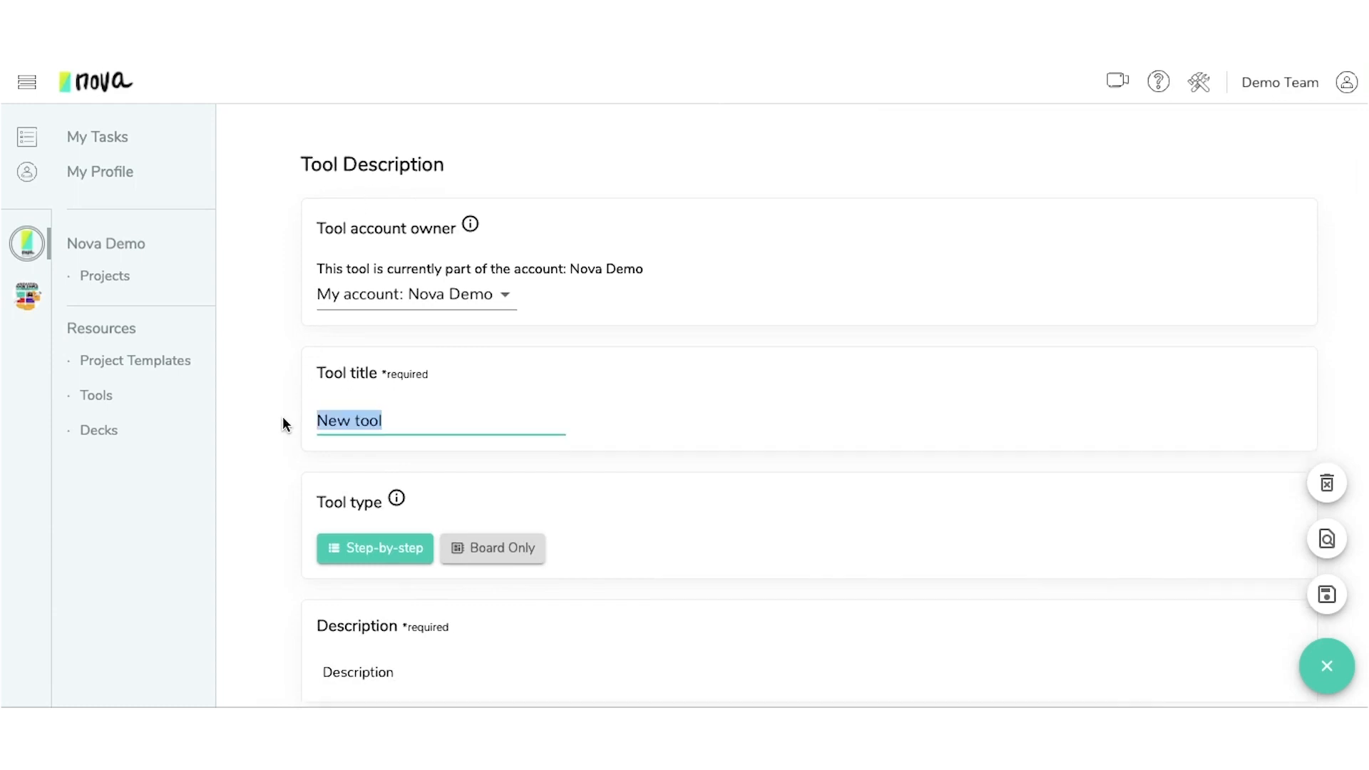
{"action": "left_click", "coordinate": [397, 419]}
{"action": "scroll", "coordinate": [397, 419], "scroll_direction": "down", "scroll_amount": 3}
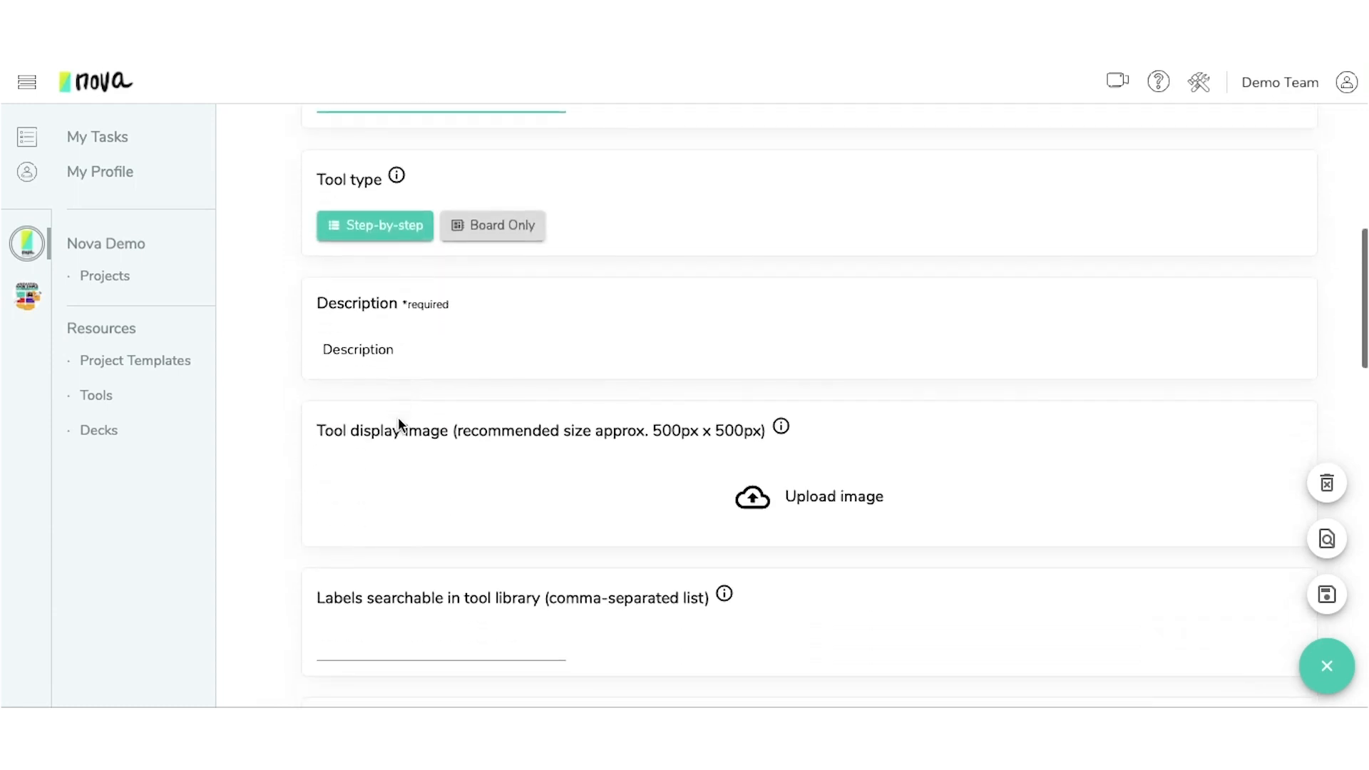
{"action": "left_click", "coordinate": [400, 358]}
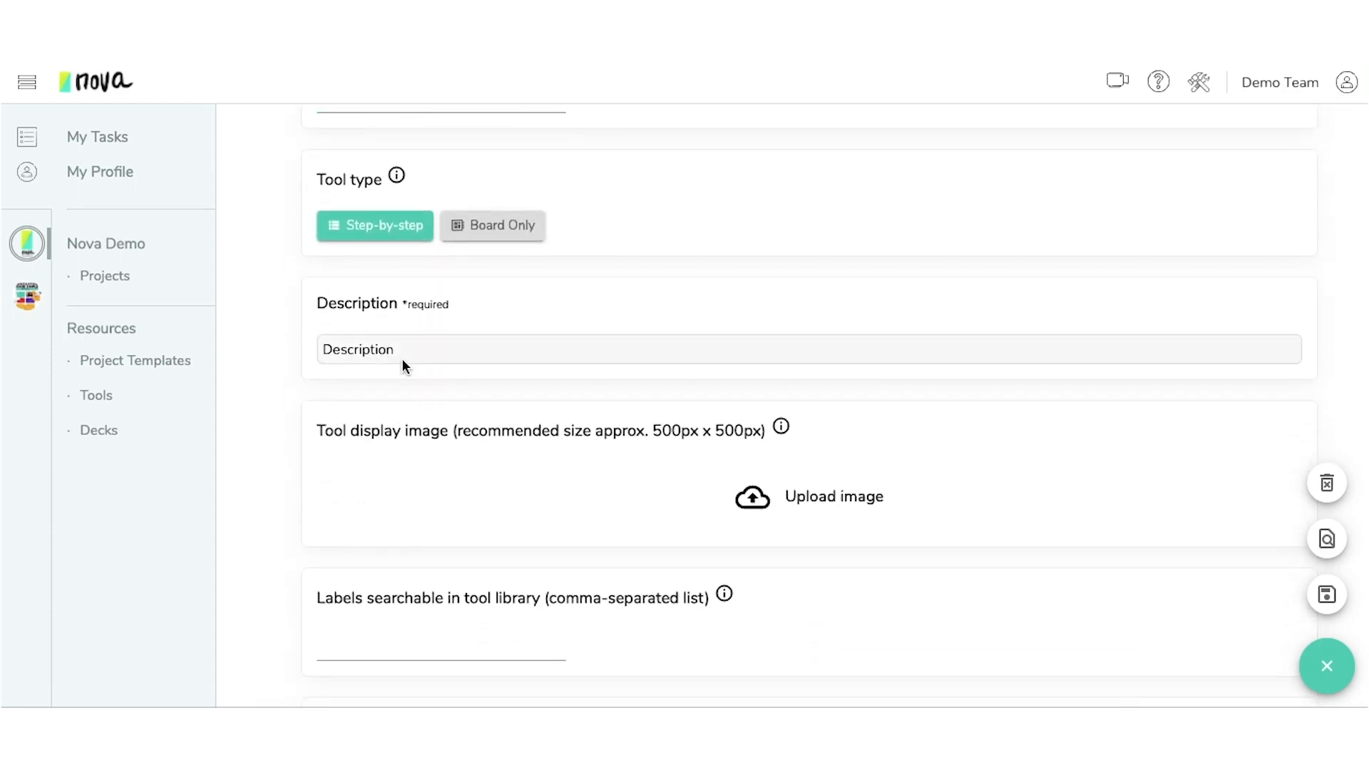
{"action": "left_click_drag", "start_coordinate": [414, 358], "coordinate": [318, 356]}
{"action": "scroll", "coordinate": [318, 357], "scroll_direction": "up", "scroll_amount": 3}
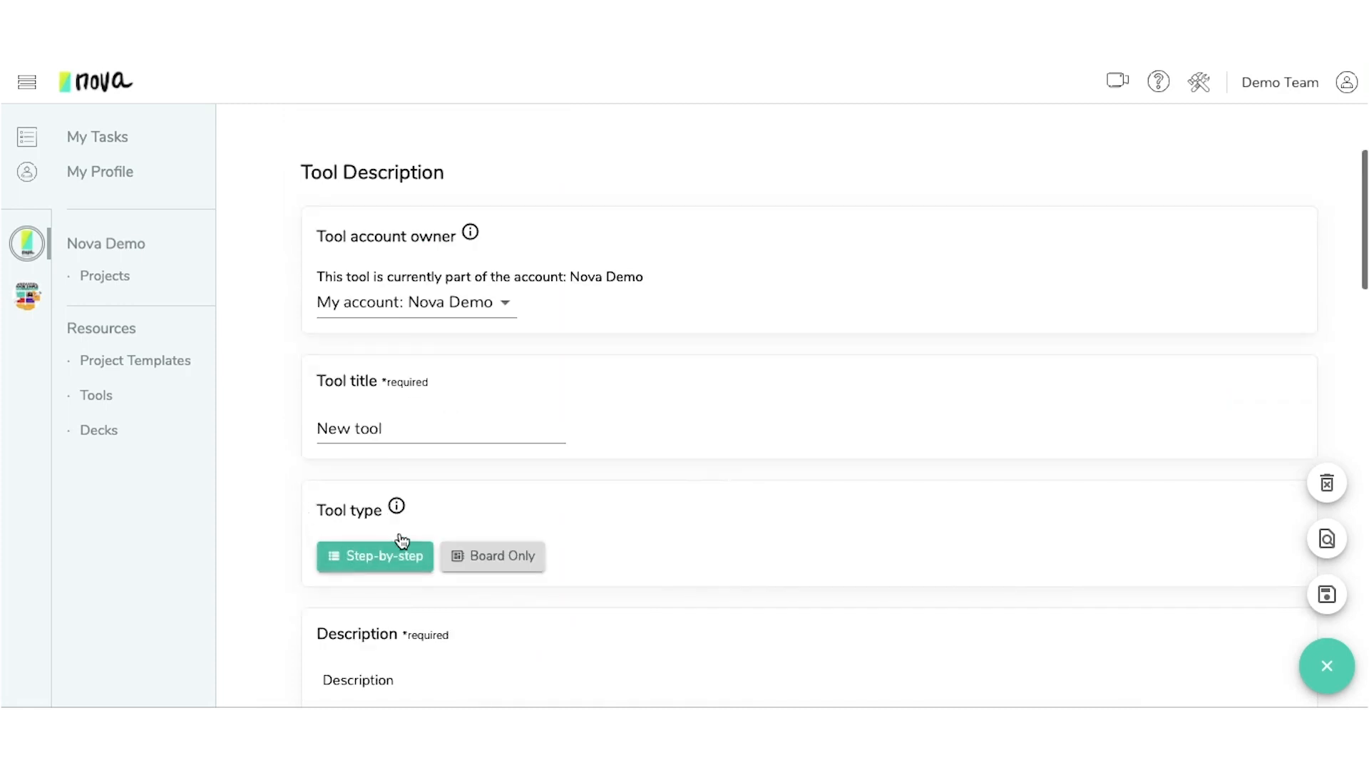
{"action": "scroll", "coordinate": [372, 328], "scroll_direction": "down", "scroll_amount": 3}
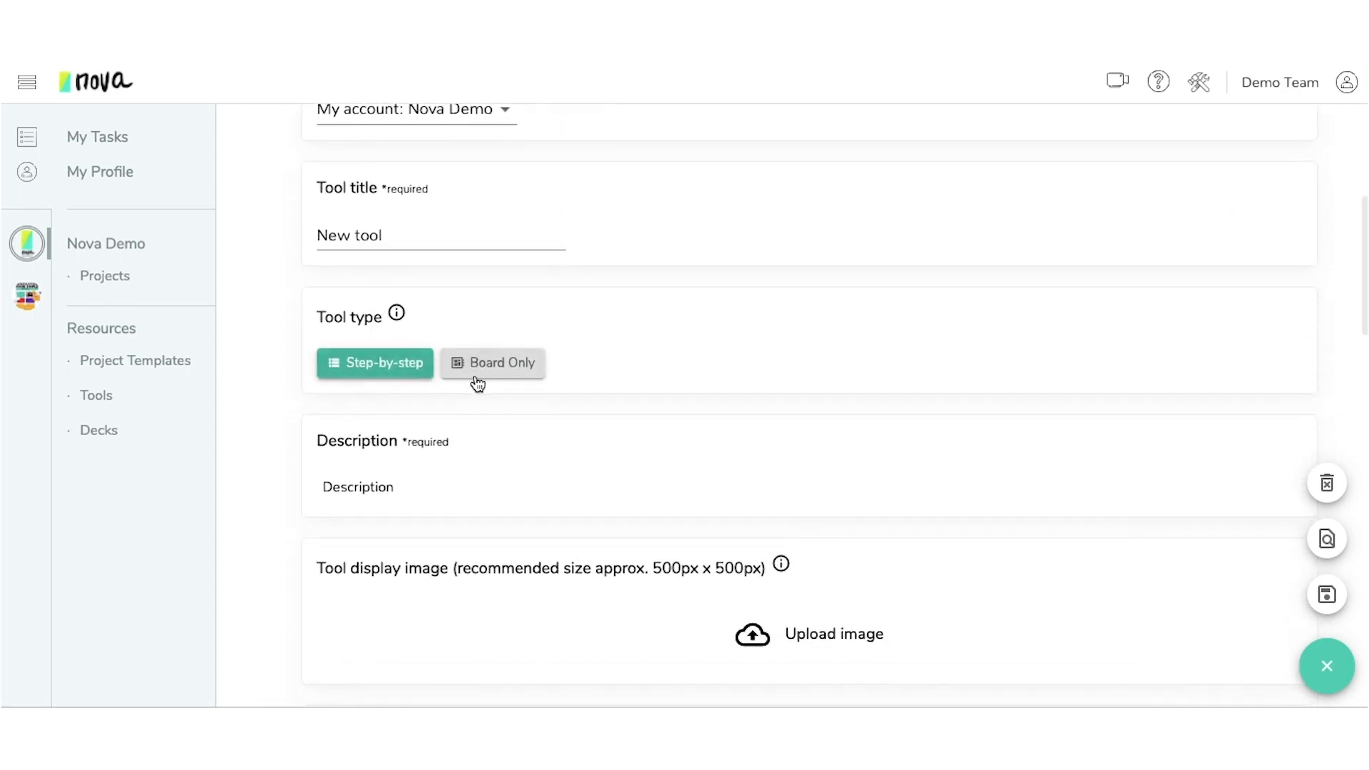
{"action": "left_click", "coordinate": [478, 371]}
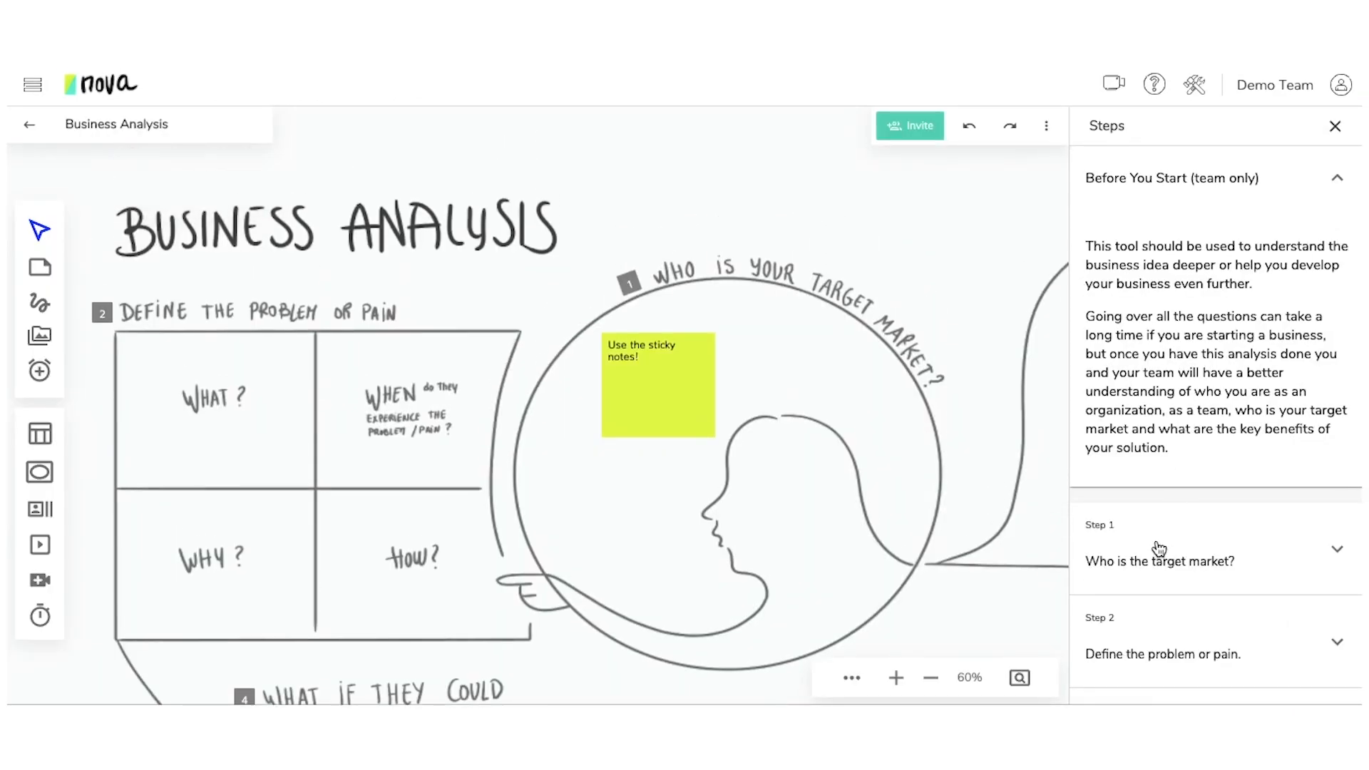
Open Steps 1 to 3 of the Business Analysis board one after another to view their instructions
{"action": "left_click", "coordinate": [1159, 548]}
{"action": "scroll", "coordinate": [1159, 554], "scroll_direction": "down", "scroll_amount": 1}
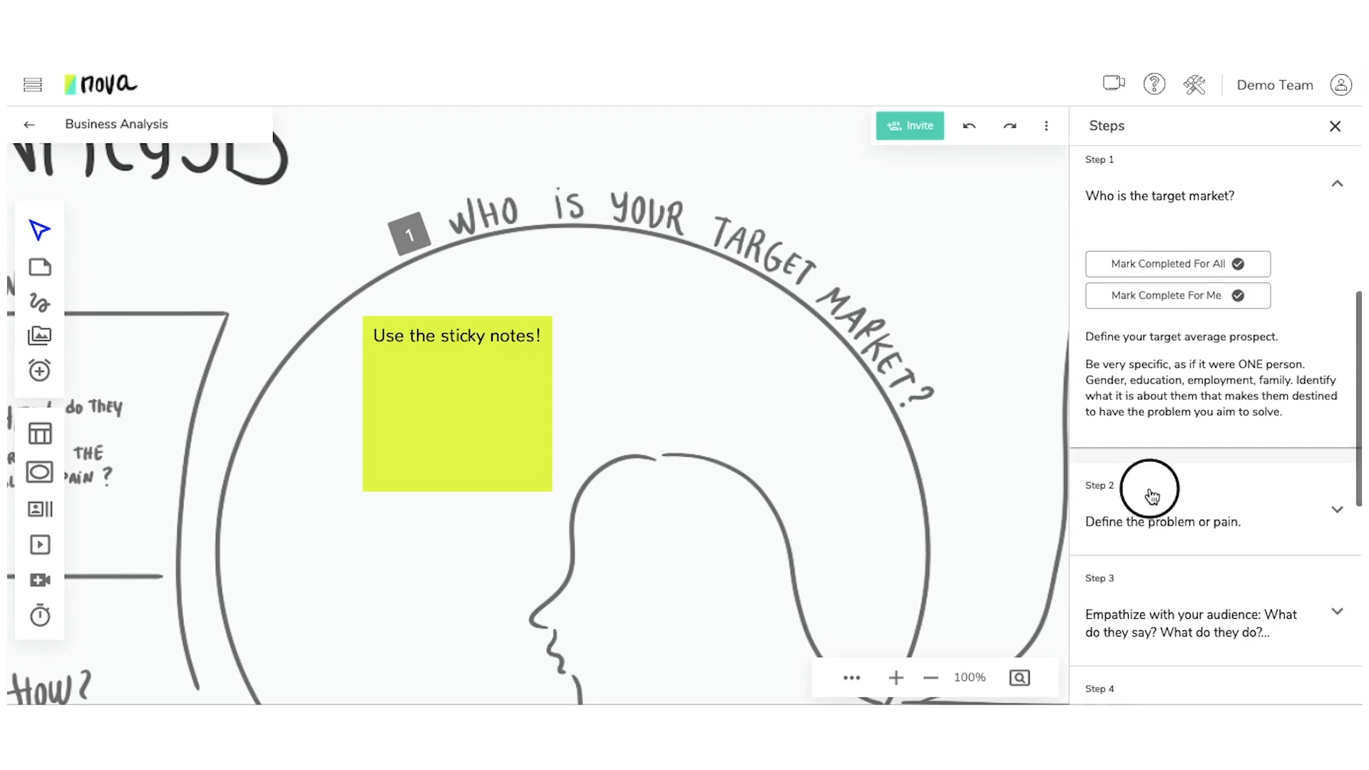
{"action": "left_click", "coordinate": [1153, 497]}
{"action": "scroll", "coordinate": [1162, 568], "scroll_direction": "down", "scroll_amount": 2}
{"action": "scroll", "coordinate": [1161, 563], "scroll_direction": "down", "scroll_amount": 5}
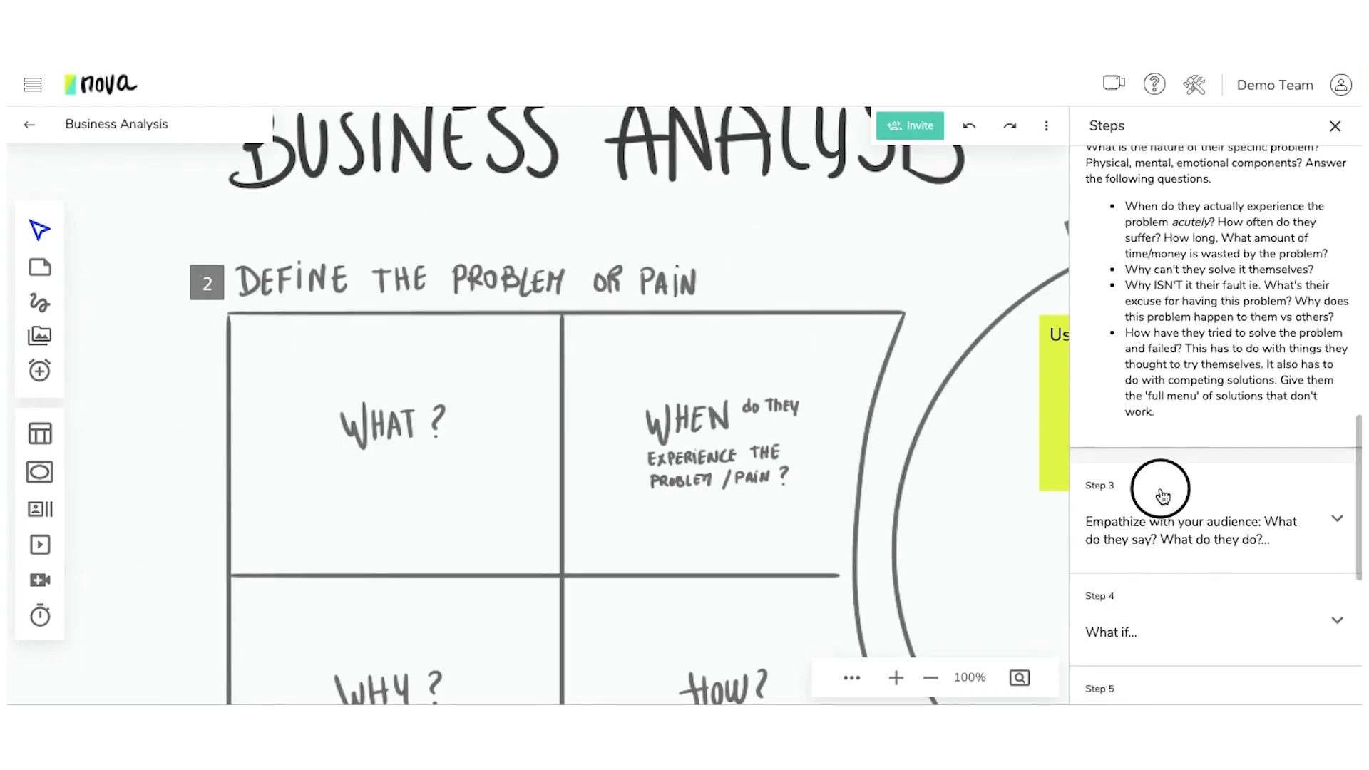
{"action": "left_click", "coordinate": [1162, 494]}
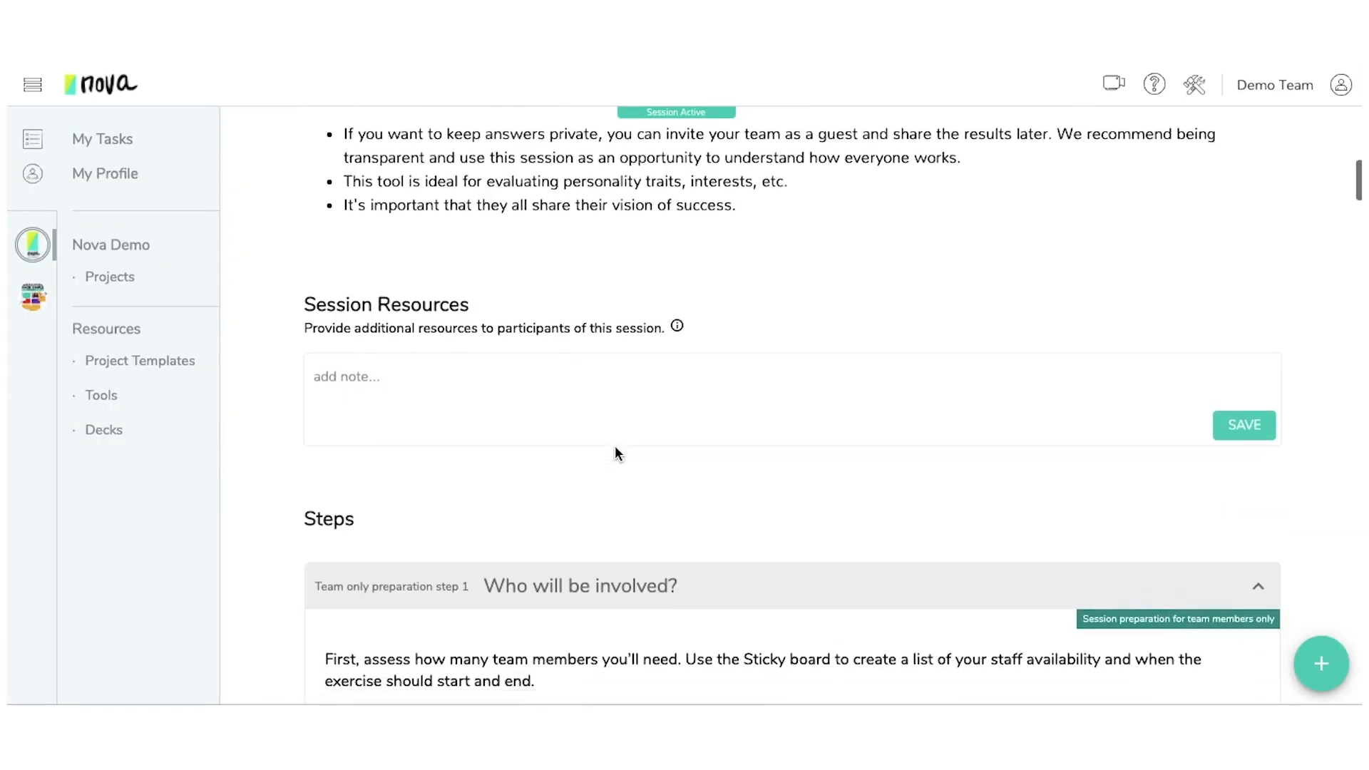
Read through the step-by-step session's instructions and response fields, from Session Resources to the personality traits question
{"action": "scroll", "coordinate": [614, 446], "scroll_direction": "down", "scroll_amount": 7}
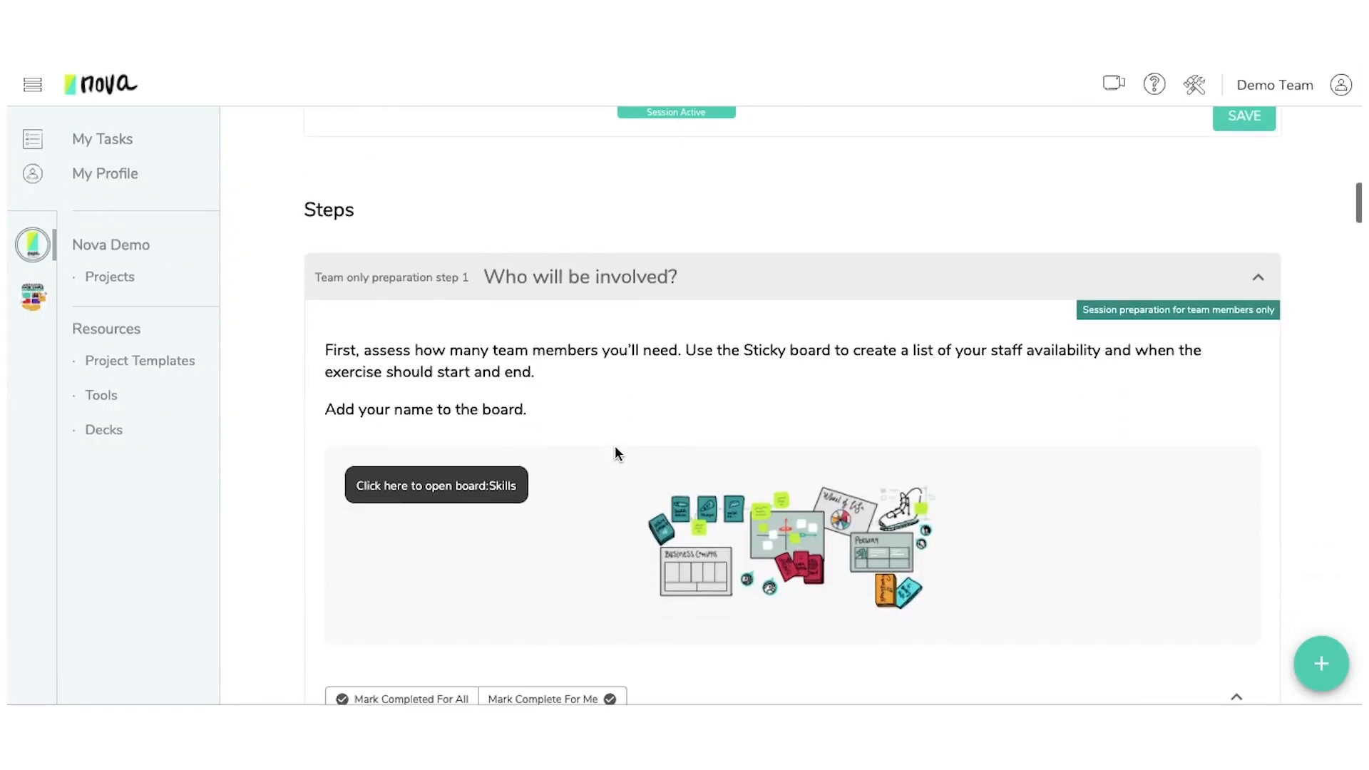
{"action": "scroll", "coordinate": [624, 433], "scroll_direction": "down", "scroll_amount": 8}
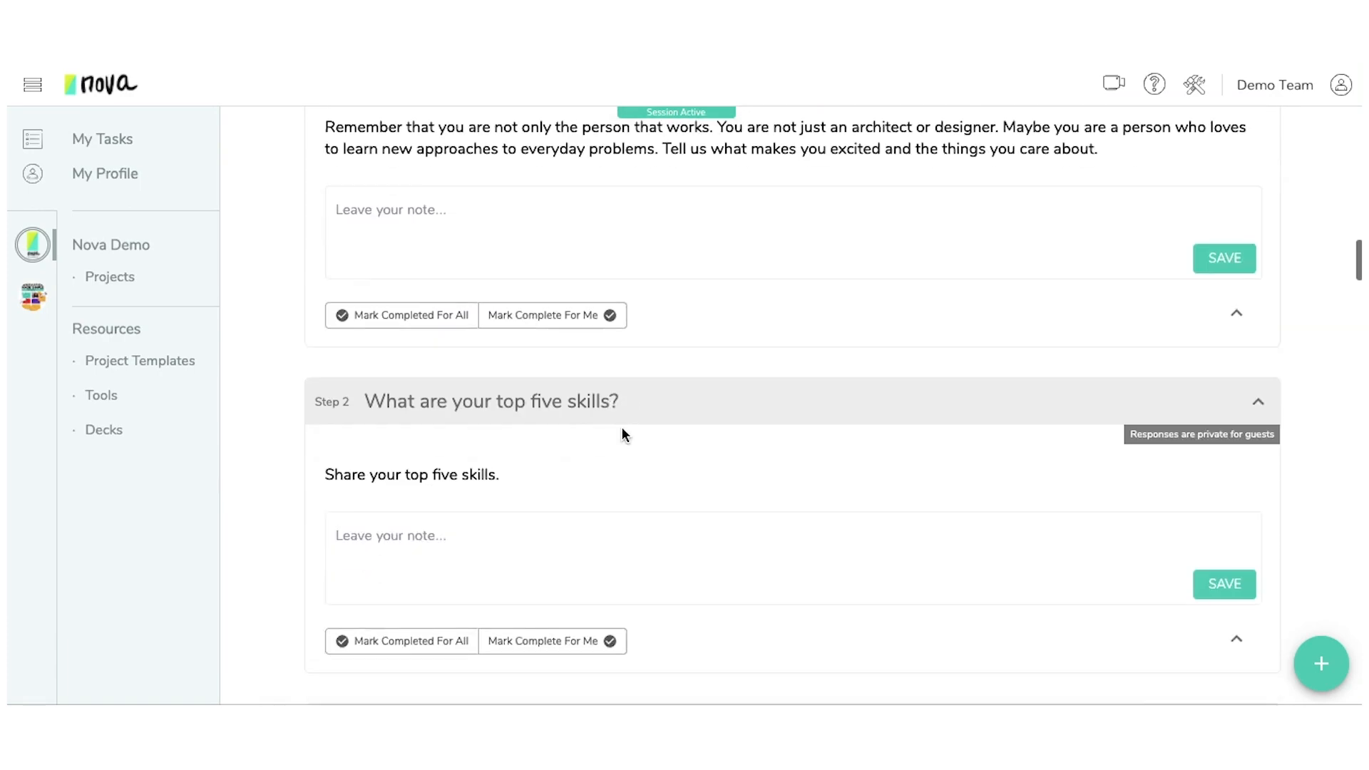
{"action": "scroll", "coordinate": [623, 433], "scroll_direction": "up", "scroll_amount": 4}
{"action": "scroll", "coordinate": [621, 426], "scroll_direction": "down", "scroll_amount": 10}
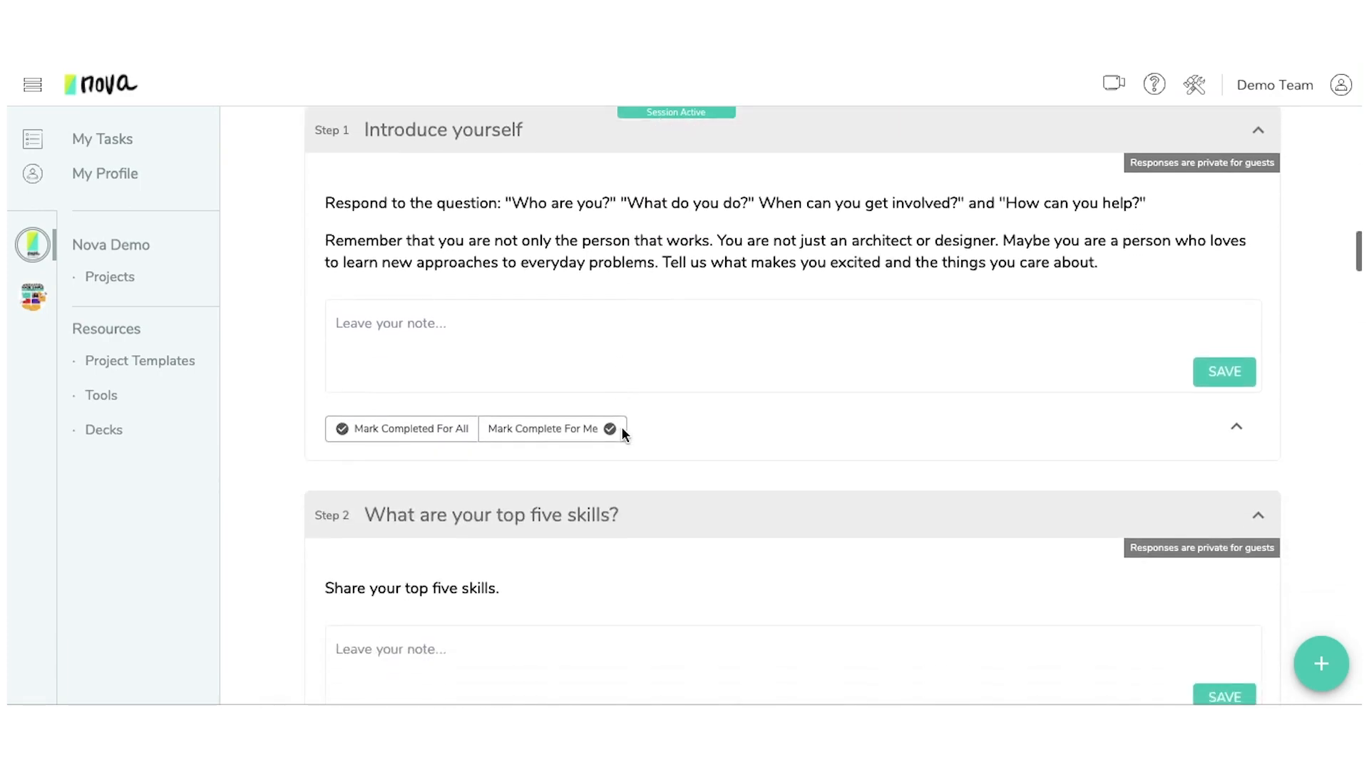
{"action": "scroll", "coordinate": [622, 429], "scroll_direction": "down", "scroll_amount": 10}
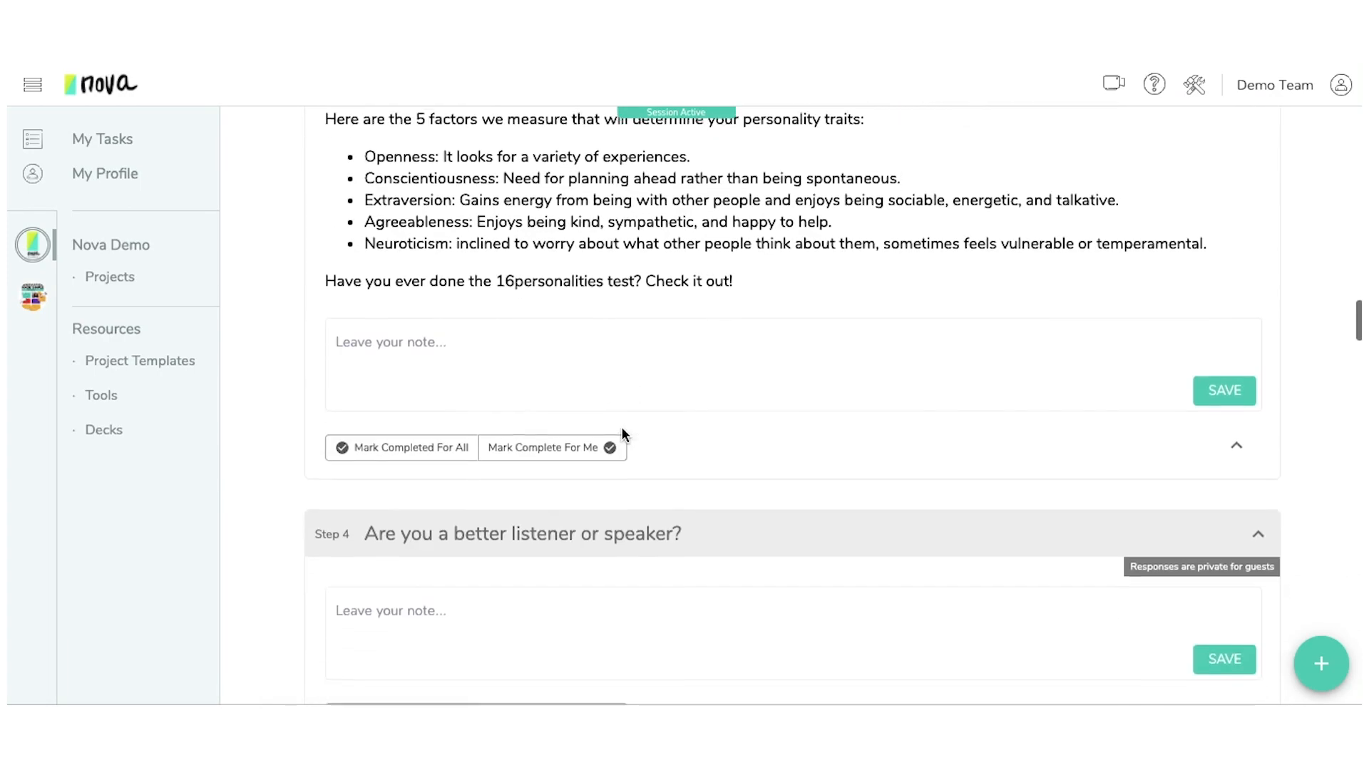
{"action": "scroll", "coordinate": [622, 432], "scroll_direction": "up", "scroll_amount": 5}
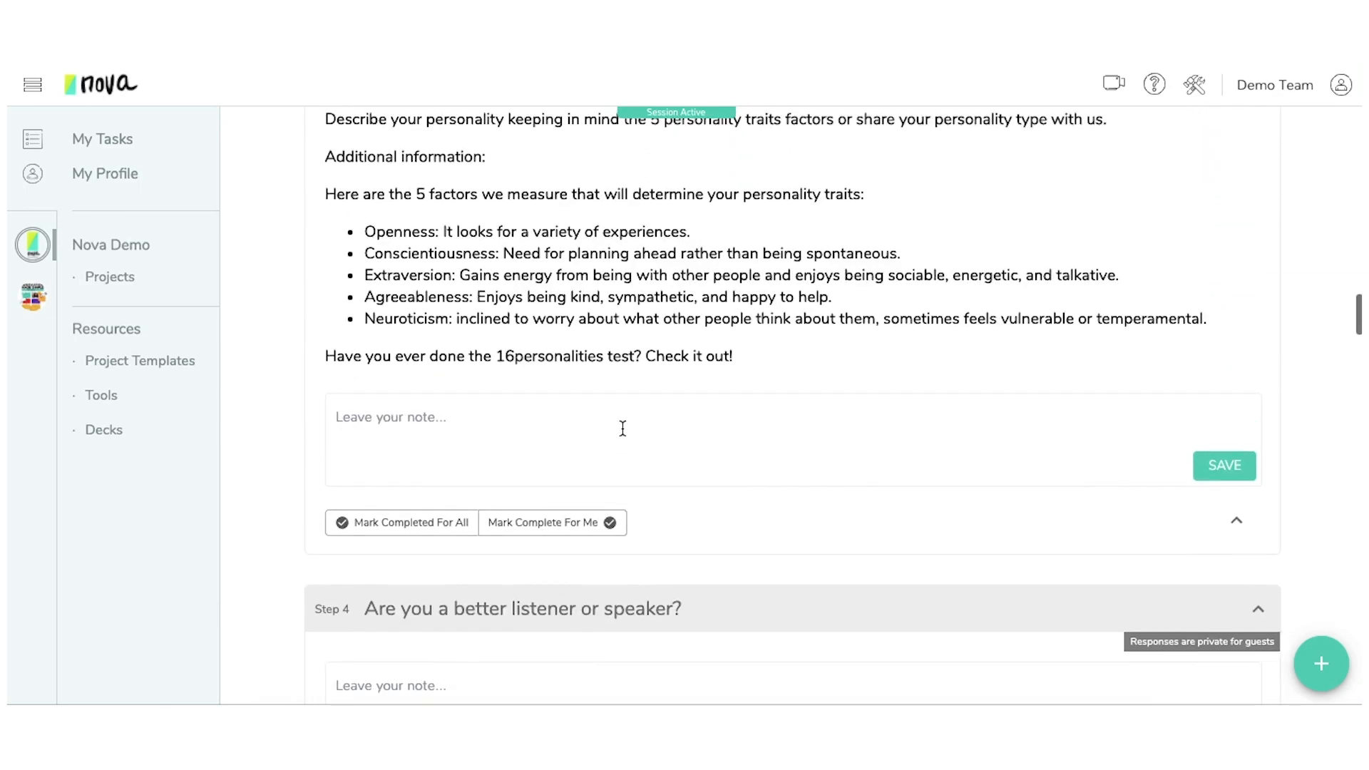
Mark steps of the session as complete for me, including Step 4 (listener or speaker) and Step 5 (goal or process-oriented)
{"action": "left_click", "coordinate": [414, 528]}
{"action": "left_click", "coordinate": [558, 527]}
{"action": "left_click", "coordinate": [556, 592]}
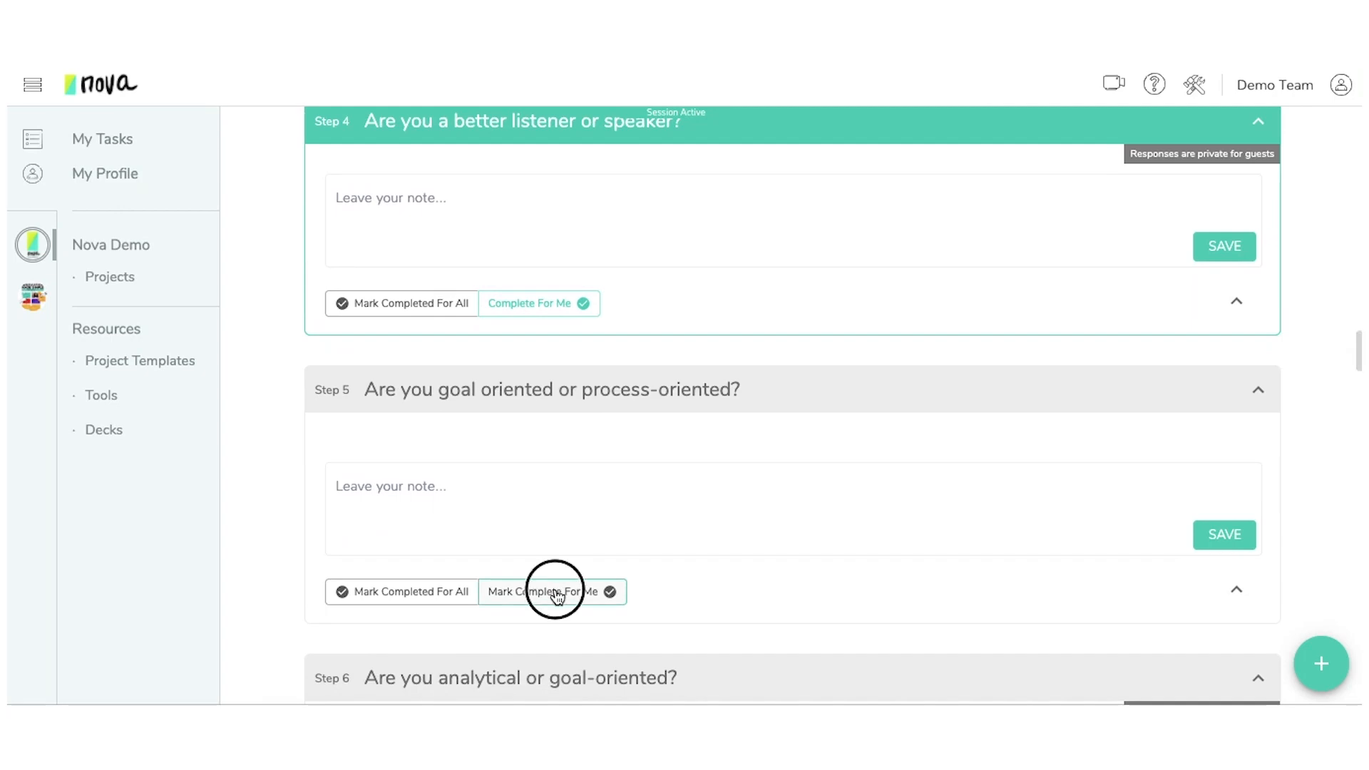
{"action": "scroll", "coordinate": [555, 588], "scroll_direction": "up", "scroll_amount": 8}
{"action": "left_click", "coordinate": [554, 443]}
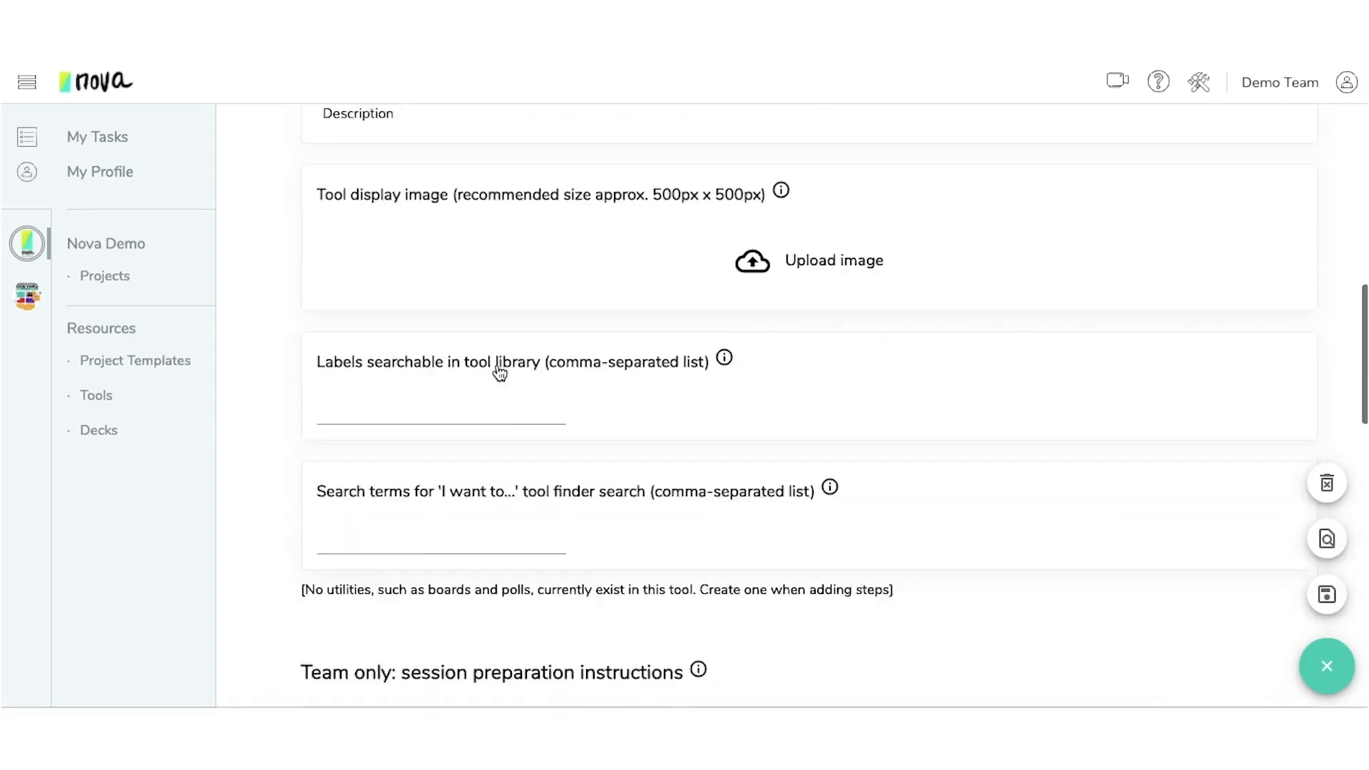
Open Step 2 under the tool steps for editing and select its placeholder title
{"action": "scroll", "coordinate": [496, 370], "scroll_direction": "down", "scroll_amount": 10}
{"action": "scroll", "coordinate": [497, 365], "scroll_direction": "down", "scroll_amount": 2}
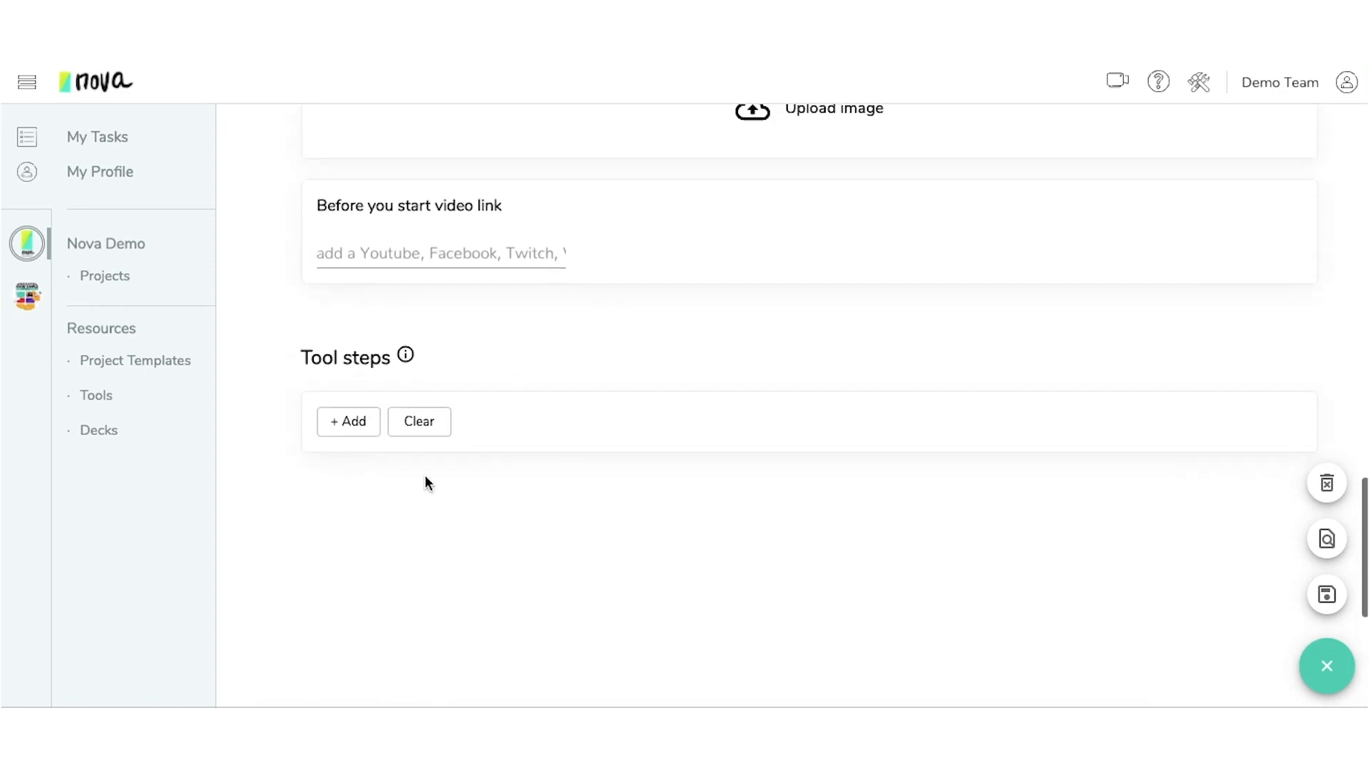
{"action": "scroll", "coordinate": [458, 435], "scroll_direction": "down", "scroll_amount": 4}
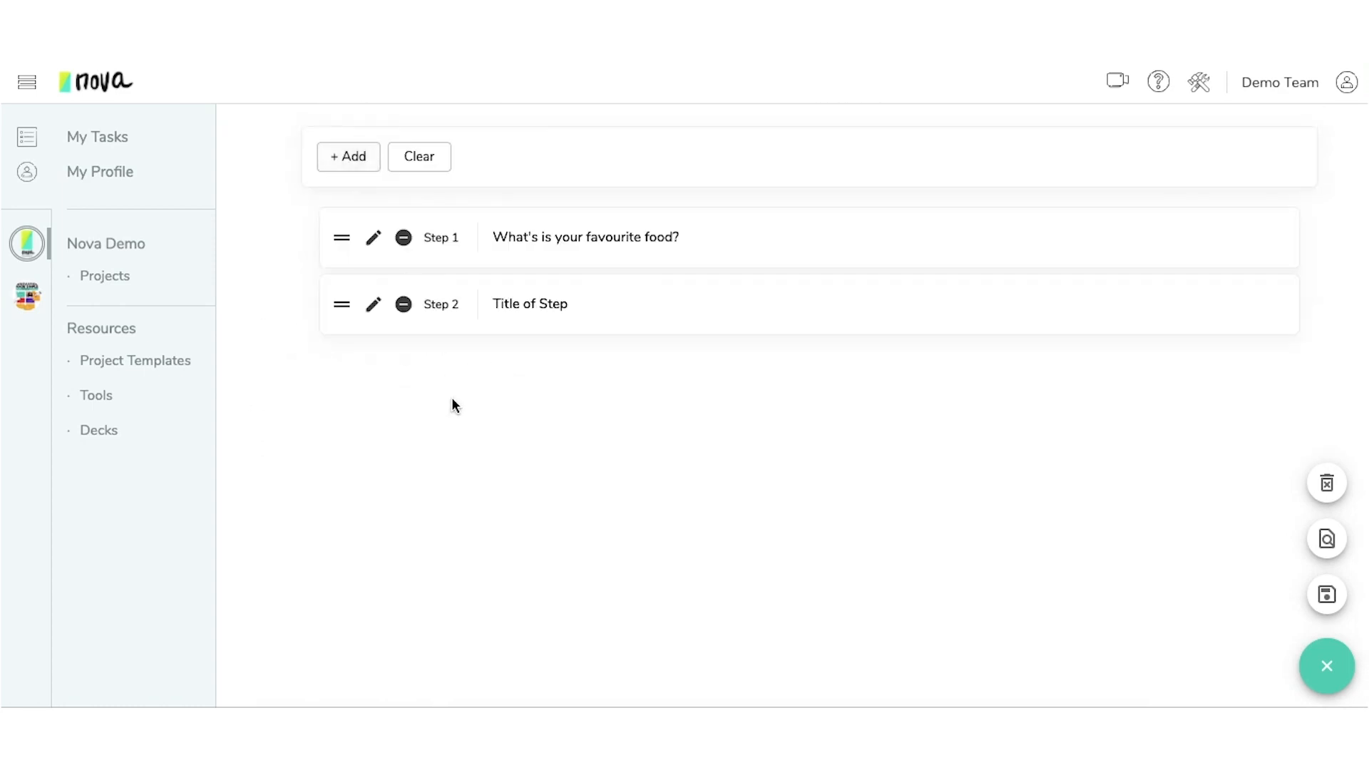
{"action": "left_click", "coordinate": [380, 308]}
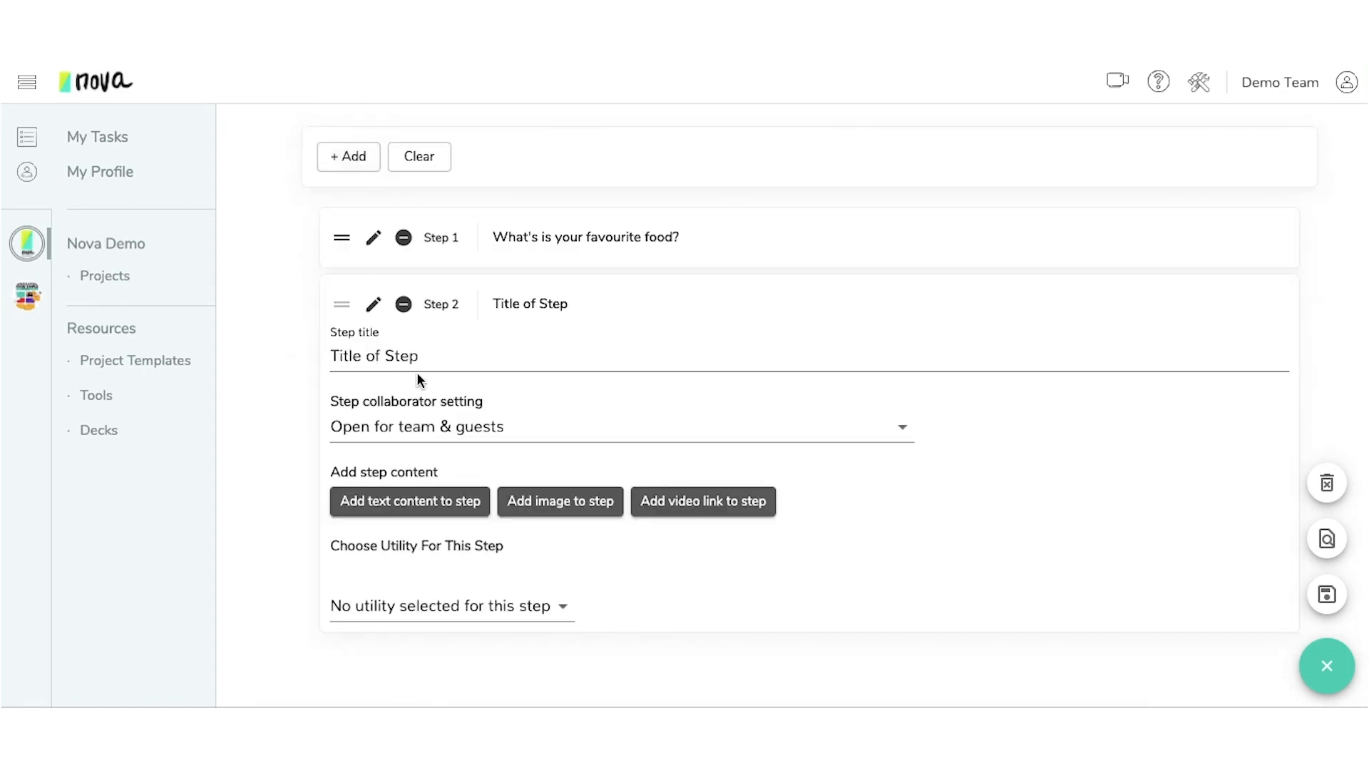
{"action": "left_click_drag", "start_coordinate": [434, 356], "coordinate": [313, 365]}
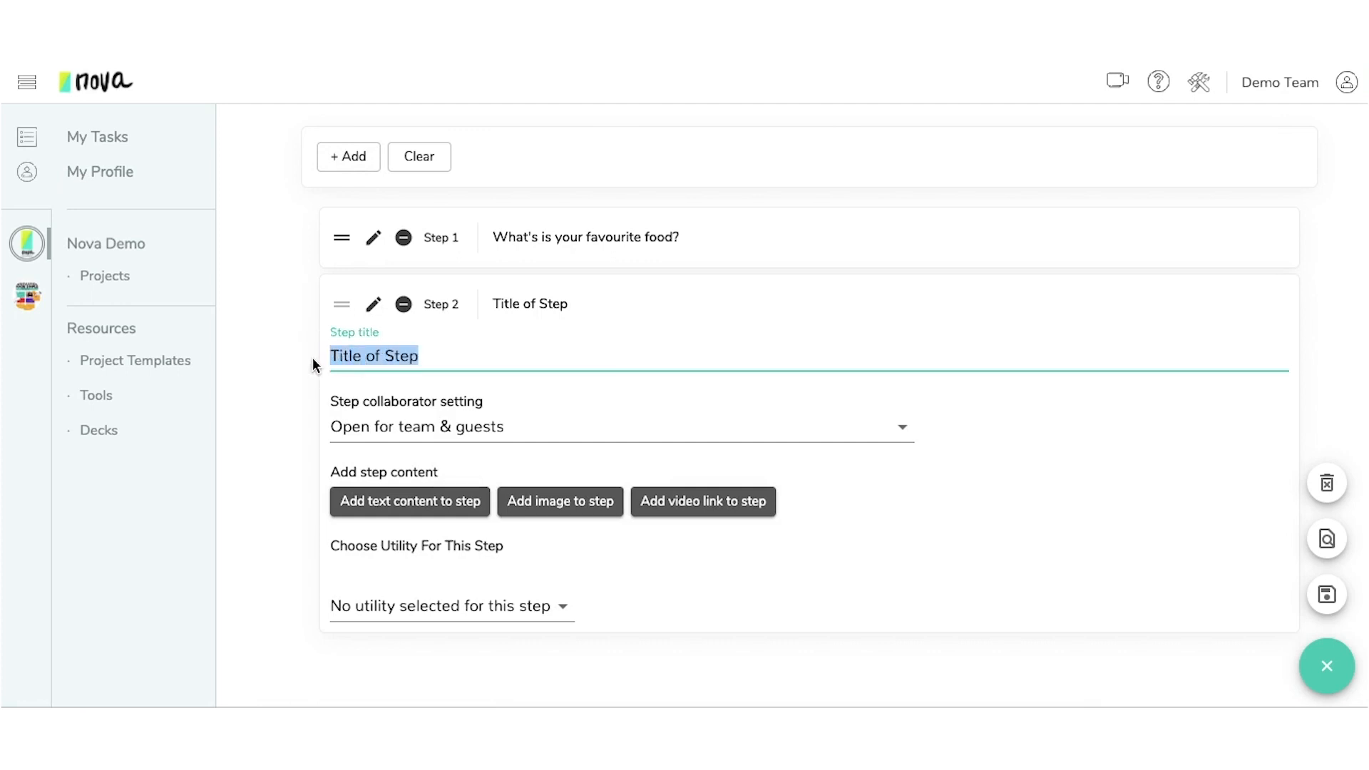
Keep the favourite food step's collaborator setting as Open for team & guests, collapse the step and add another tool step
{"action": "left_click", "coordinate": [474, 360]}
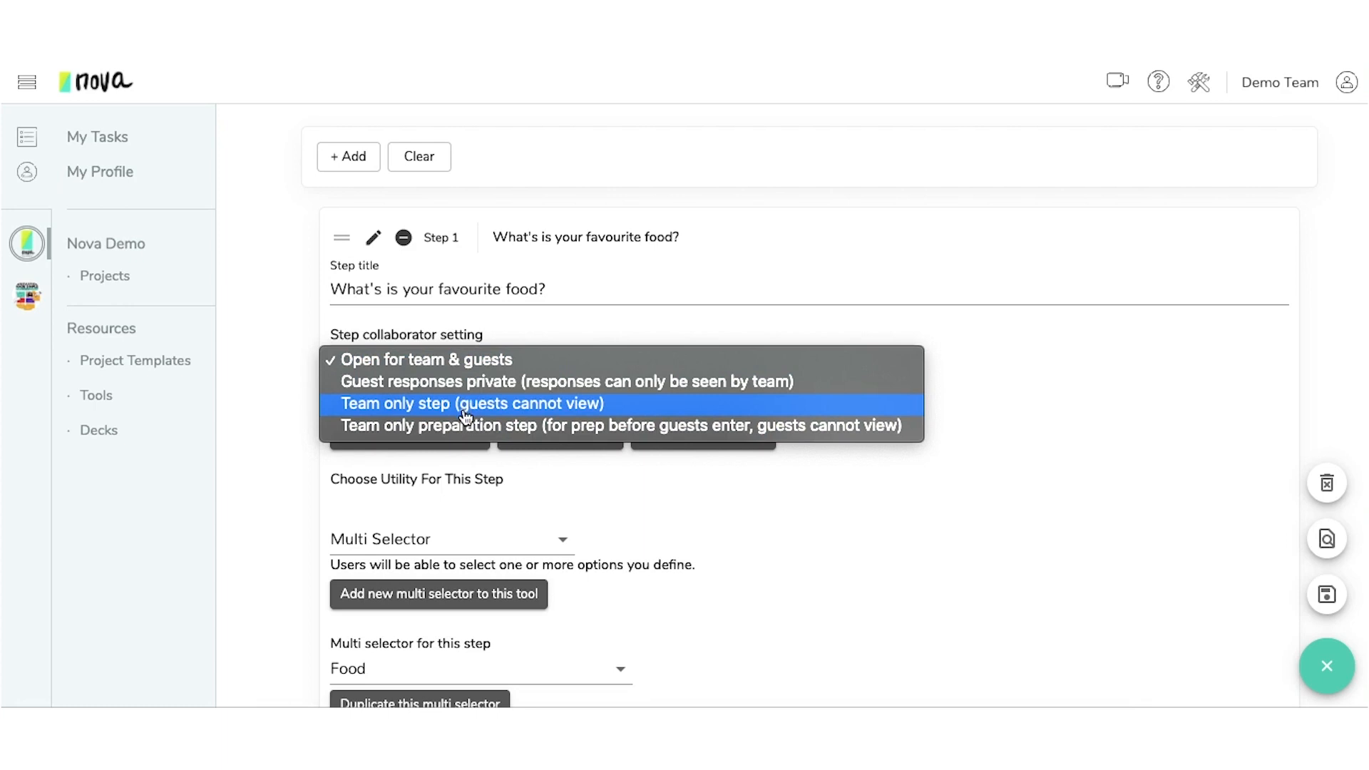
{"action": "left_click", "coordinate": [428, 362]}
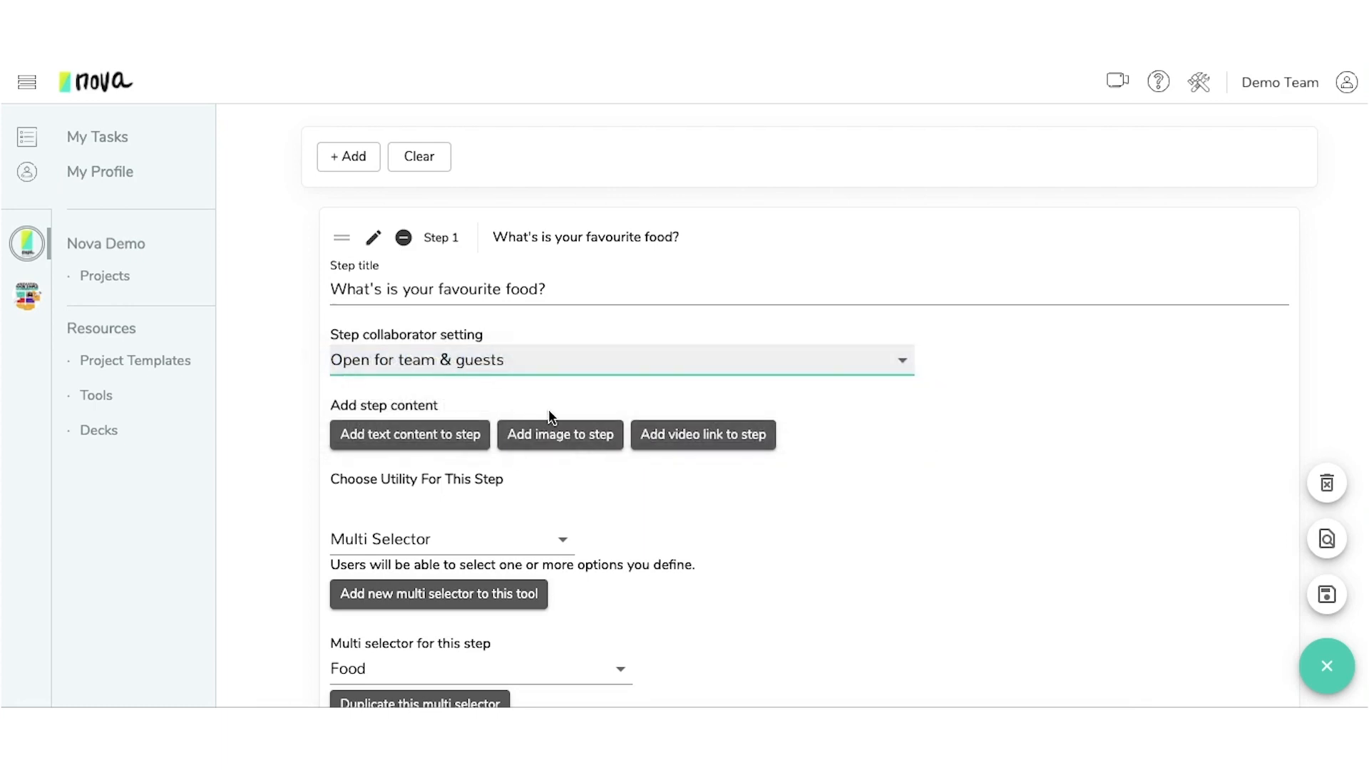
{"action": "left_click", "coordinate": [375, 243]}
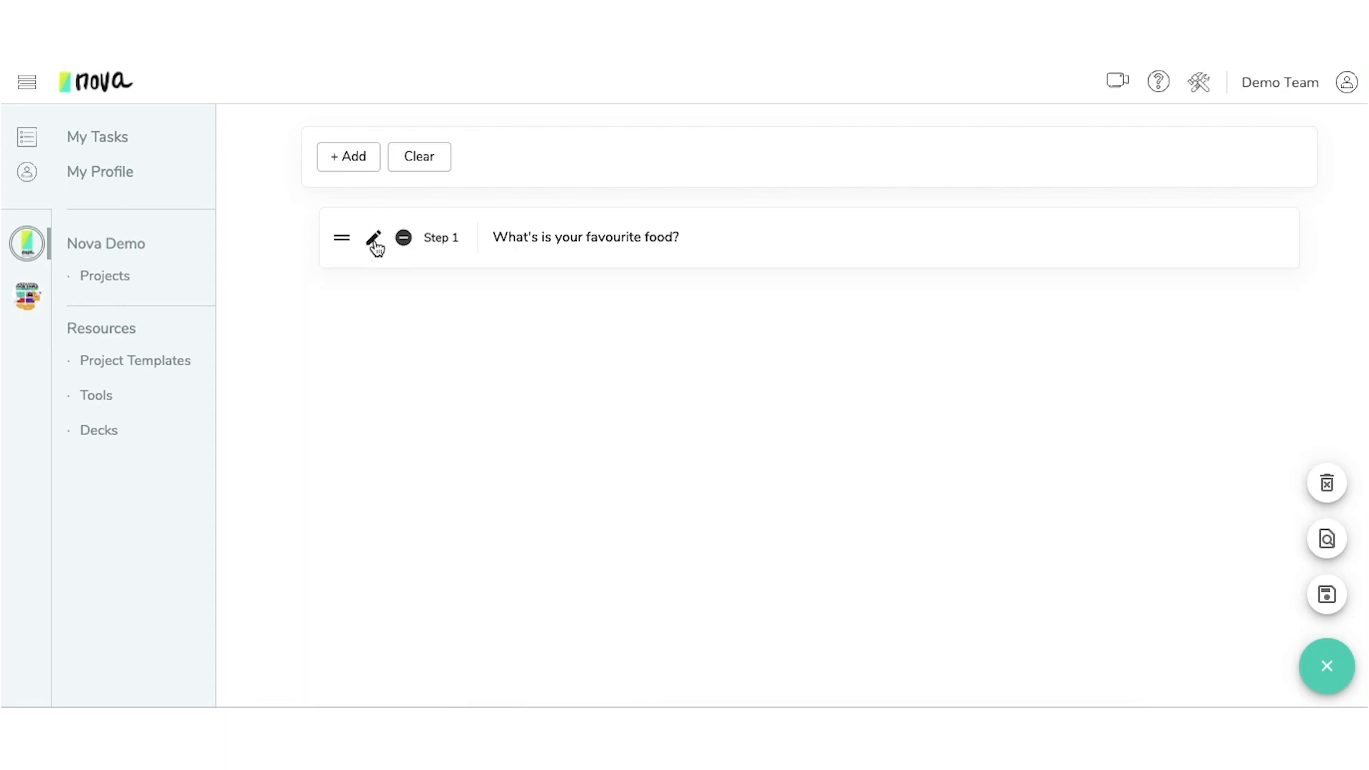
{"action": "left_click", "coordinate": [368, 162]}
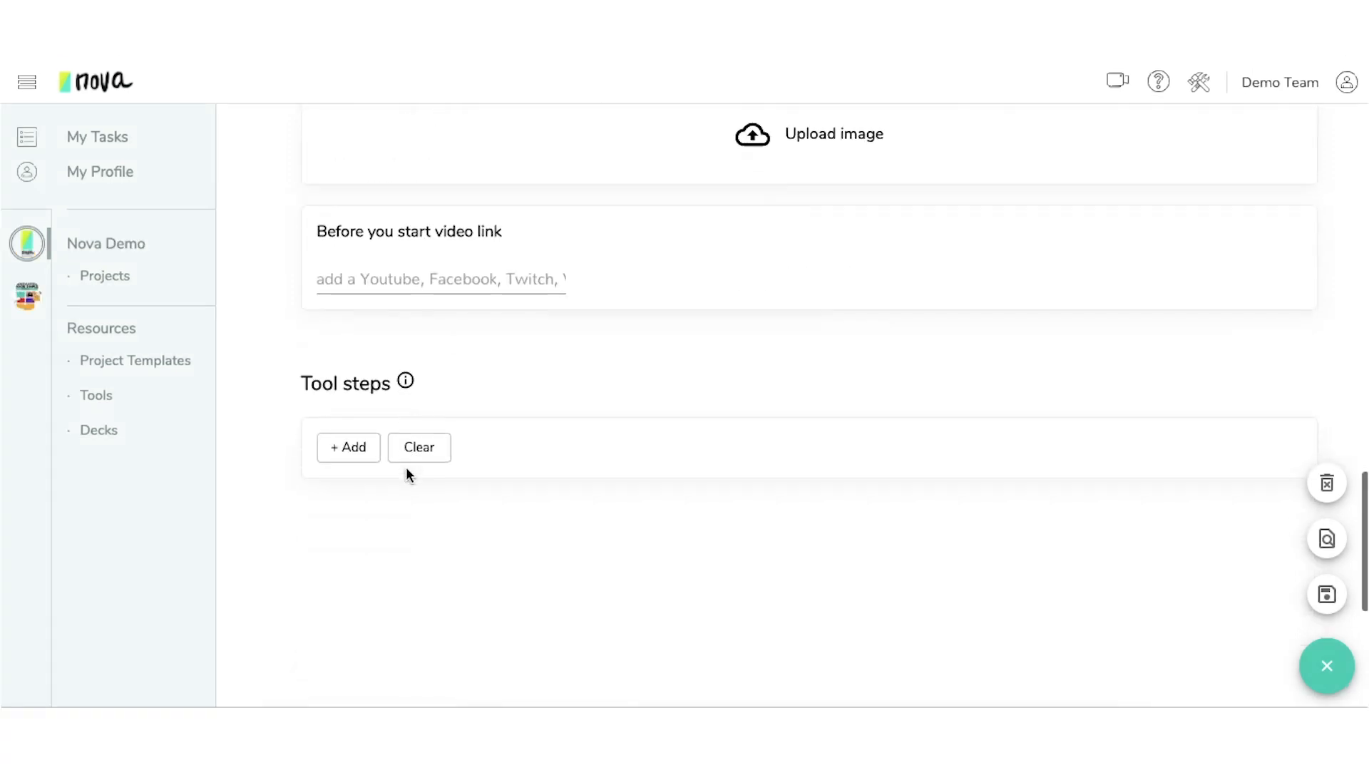
Add a tool step titled "This is the step 1 title" with the text content "Add your notes here!"
{"action": "scroll", "coordinate": [405, 467], "scroll_direction": "down", "scroll_amount": 1}
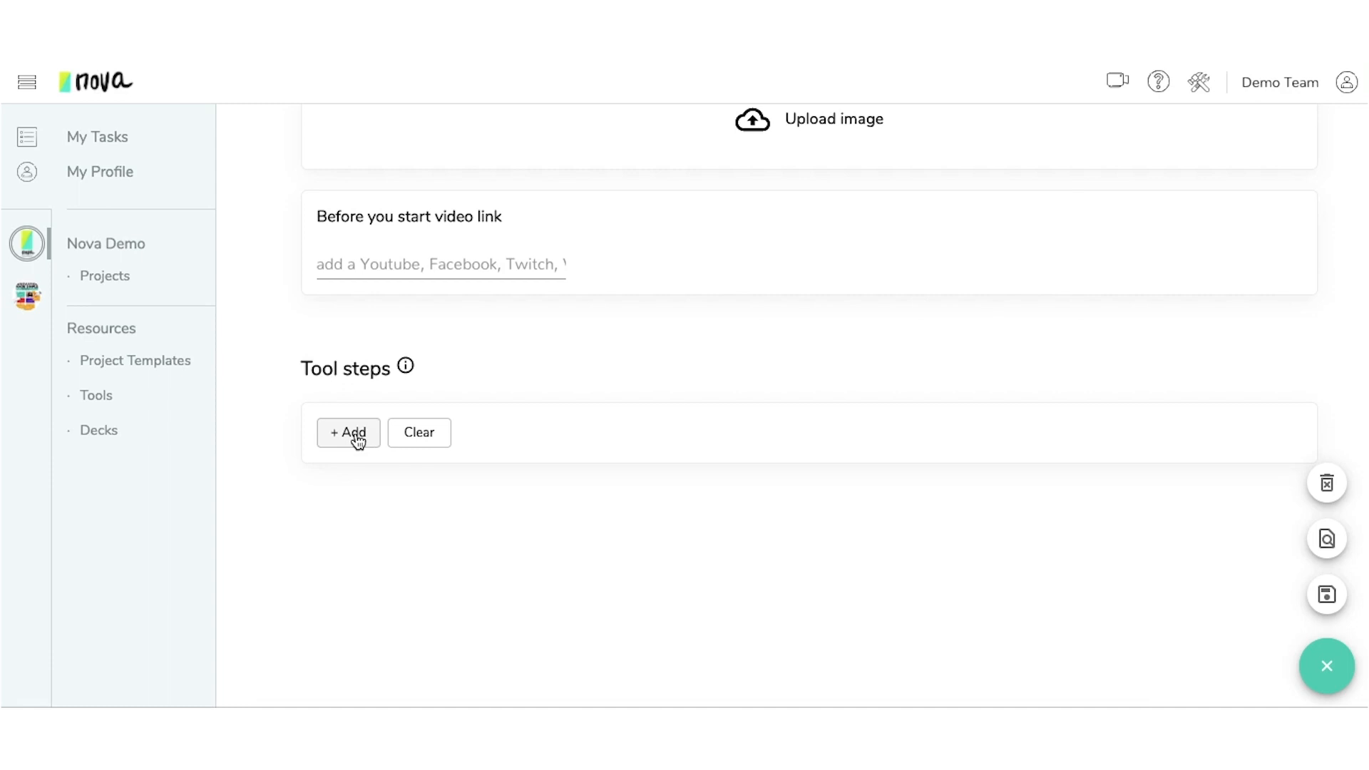
{"action": "left_click", "coordinate": [358, 440]}
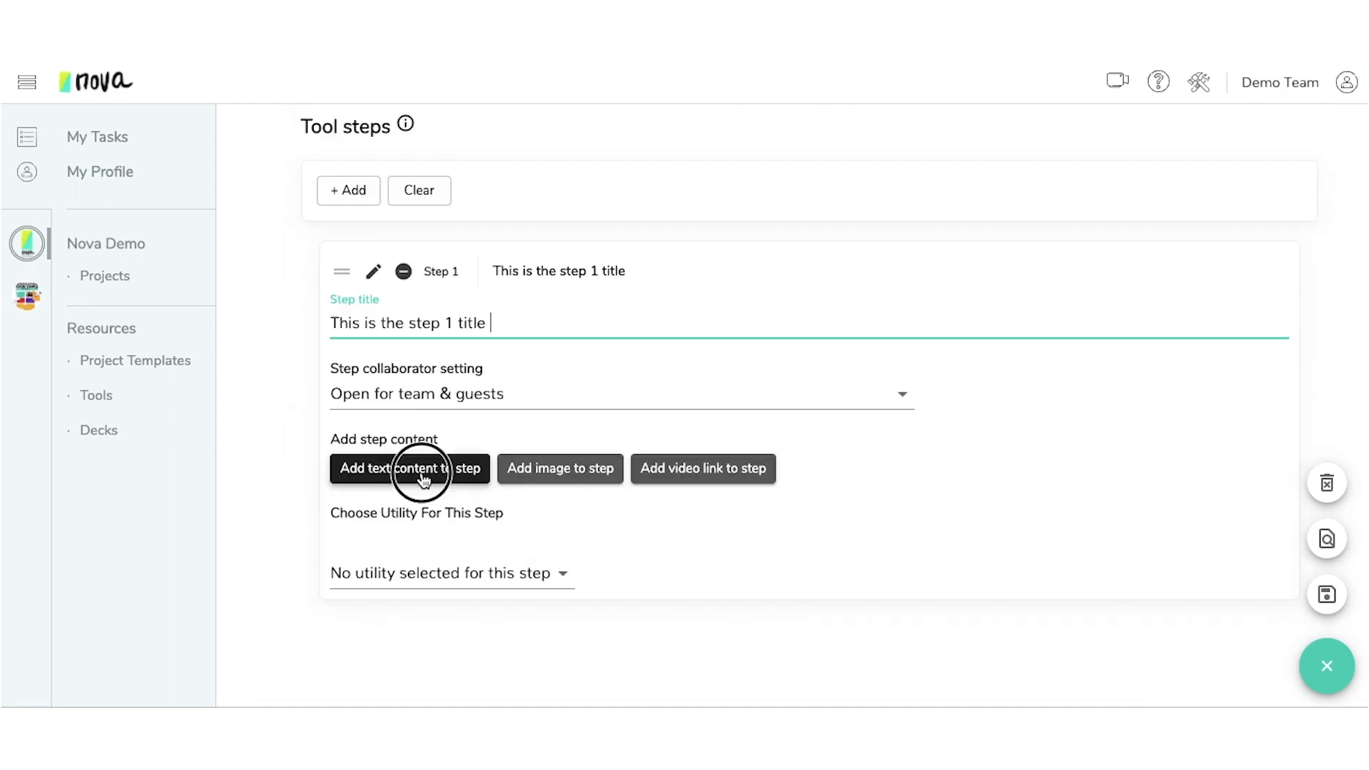
{"action": "left_click", "coordinate": [421, 469]}
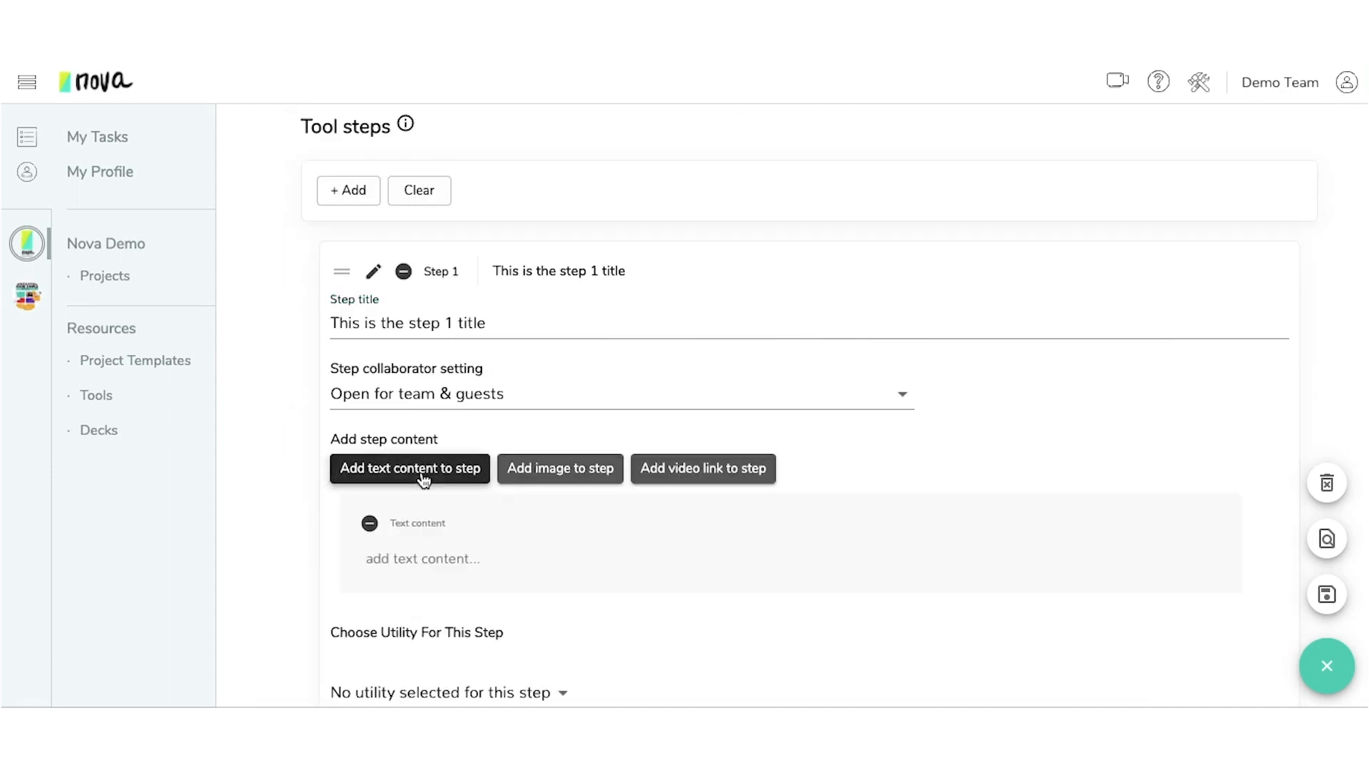
{"action": "left_click", "coordinate": [474, 561]}
{"action": "type", "text": "Add your notes here"}
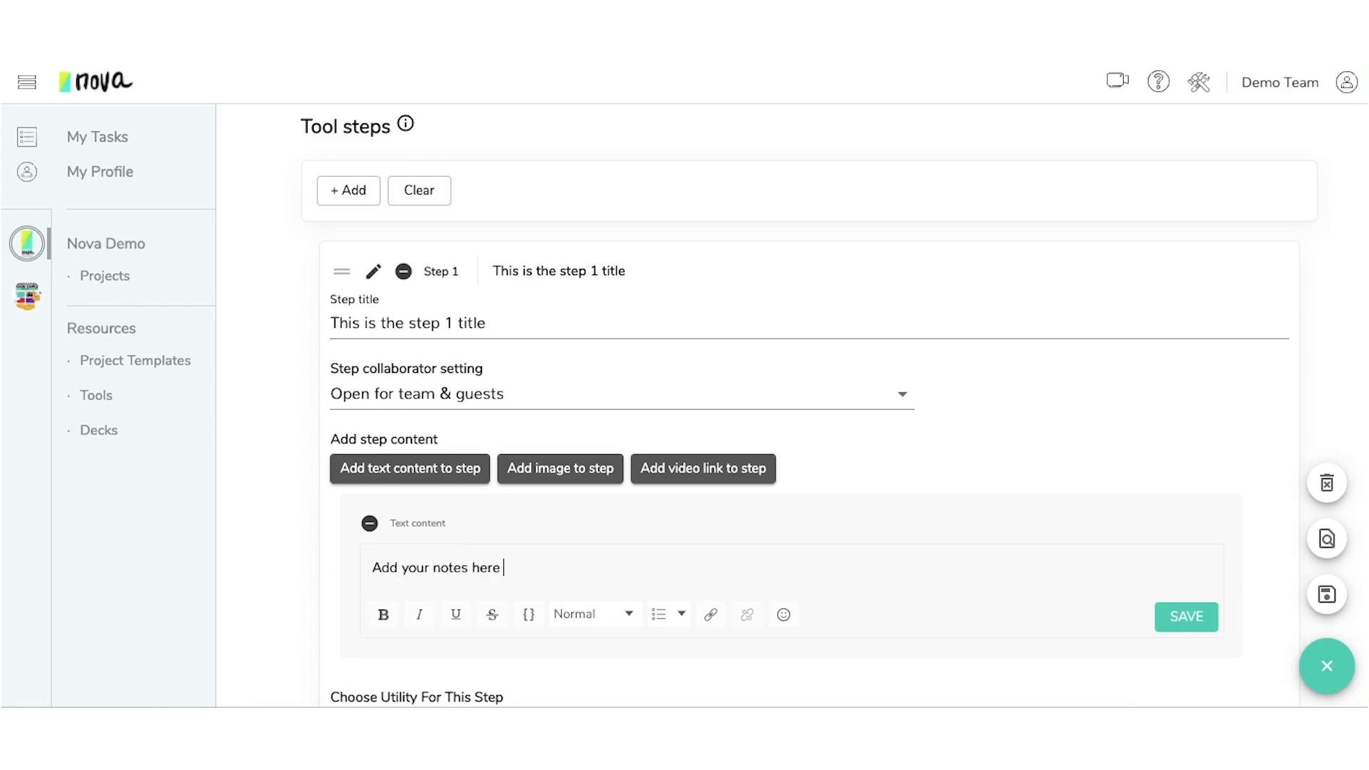
{"action": "type", "text": "!"}
Choose Multi Selector as the step's utility and add a new multi selector to the tool
{"action": "scroll", "coordinate": [542, 606], "scroll_direction": "down", "scroll_amount": 3}
{"action": "left_click", "coordinate": [540, 579]}
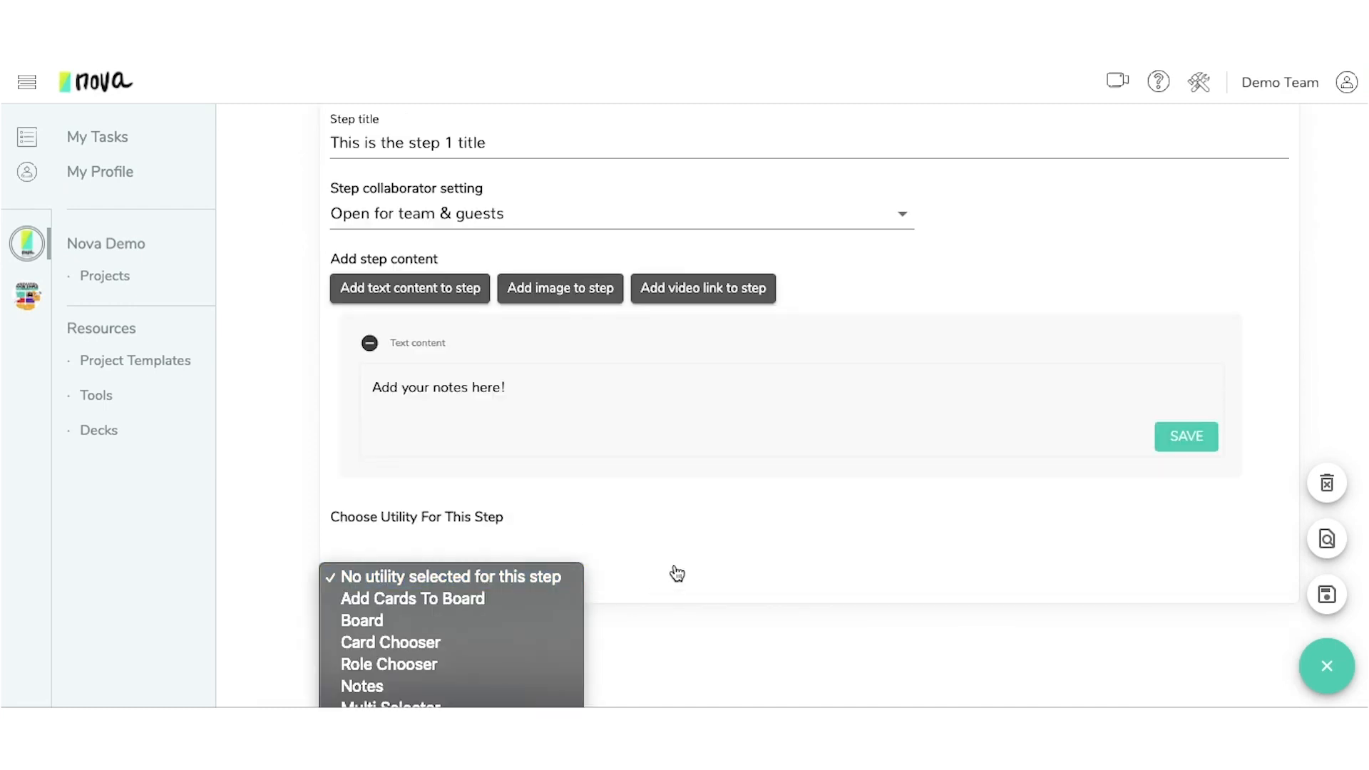
{"action": "left_click", "coordinate": [391, 702]}
{"action": "scroll", "coordinate": [576, 498], "scroll_direction": "down", "scroll_amount": 5}
{"action": "left_click", "coordinate": [480, 296]}
Enter Tofu and Salad as the multi selector's choices and add a third, blank selection
{"action": "left_click", "coordinate": [494, 476]}
{"action": "left_click_drag", "start_coordinate": [494, 476], "coordinate": [375, 476]}
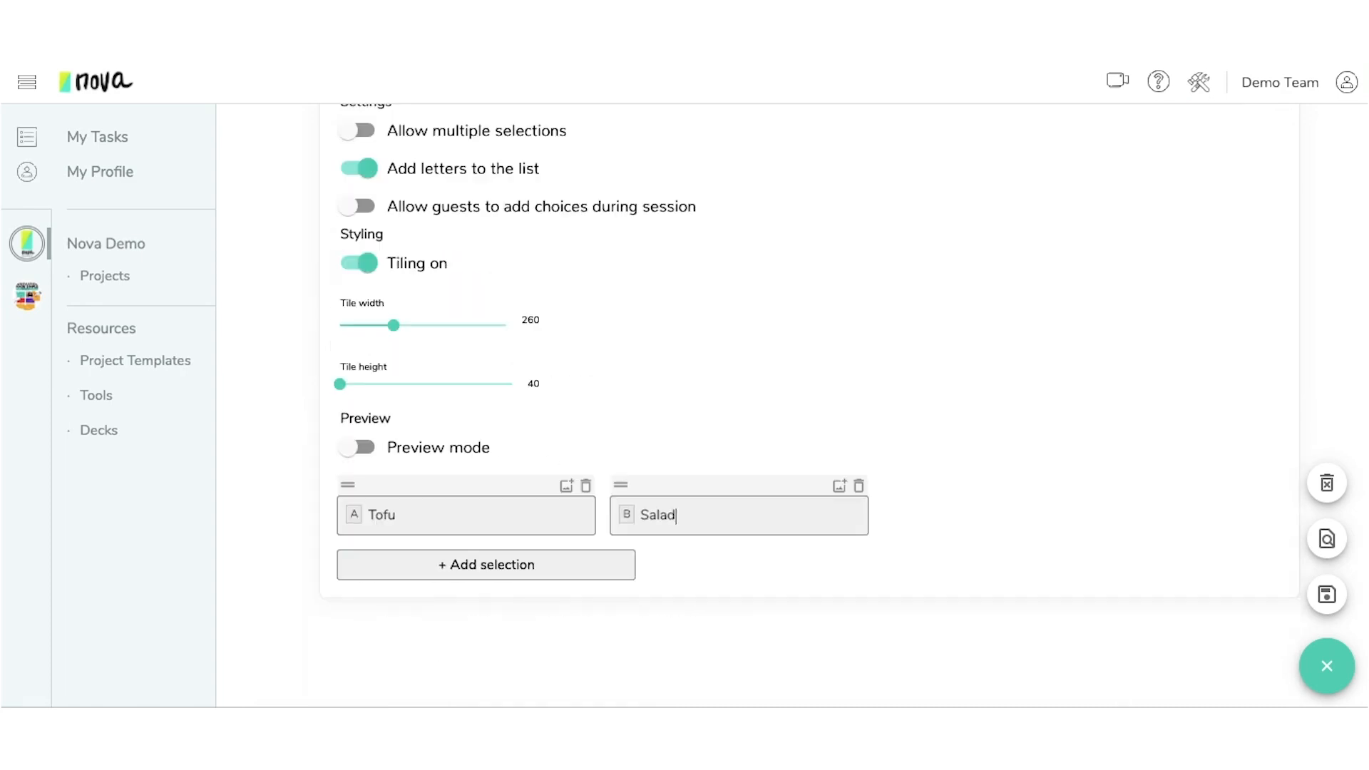
{"action": "left_click", "coordinate": [566, 581]}
{"action": "left_click", "coordinate": [934, 521]}
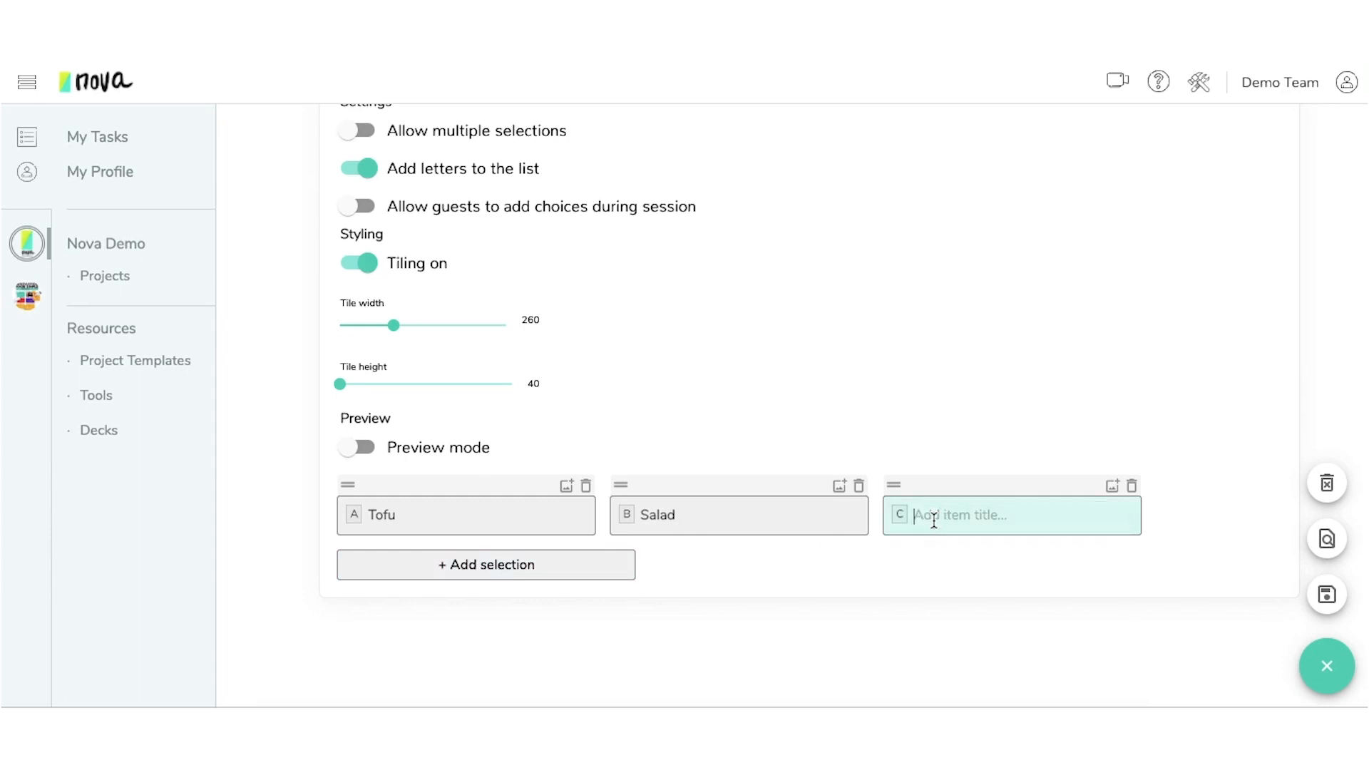
Review the collaborator setting options for the "What's is your favourite food?" step, leaving Open for team & guests selected
{"action": "scroll", "coordinate": [621, 459], "scroll_direction": "up", "scroll_amount": 10}
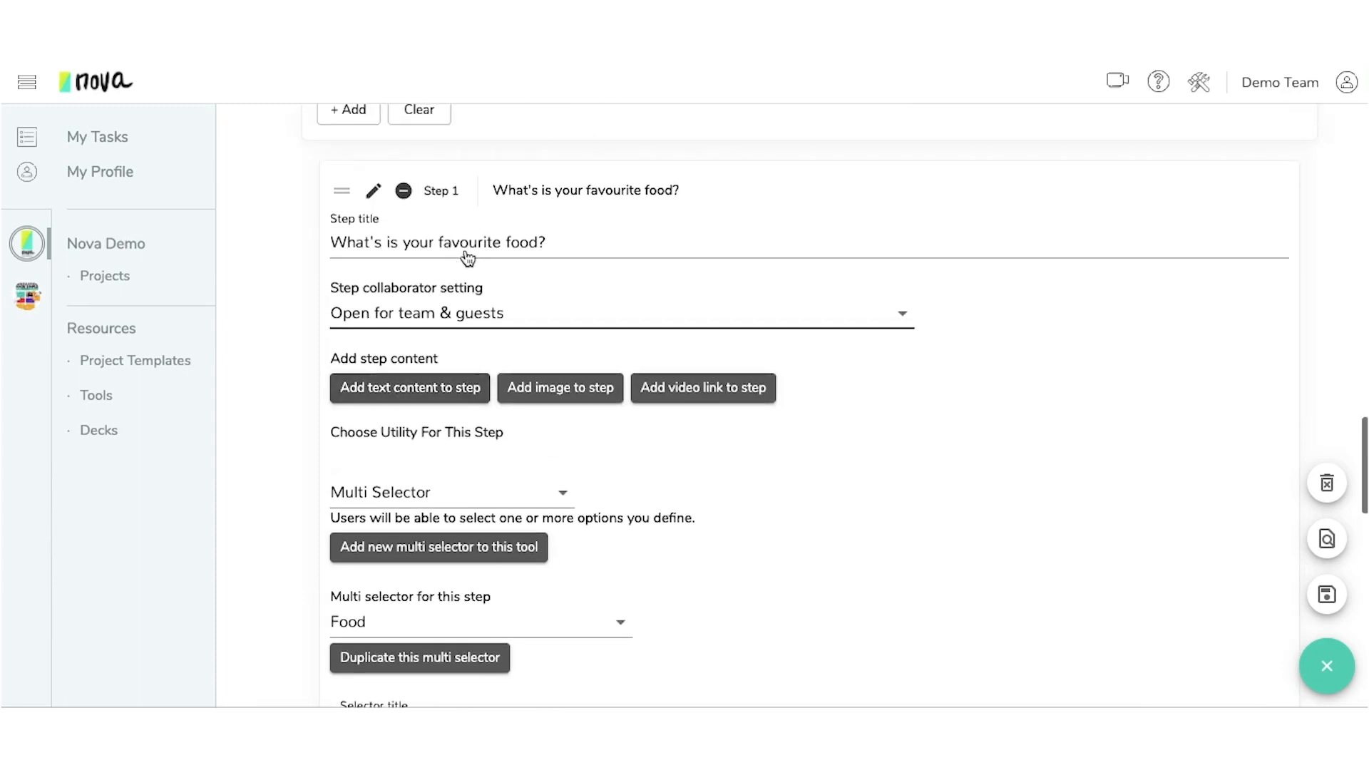
{"action": "left_click", "coordinate": [522, 367]}
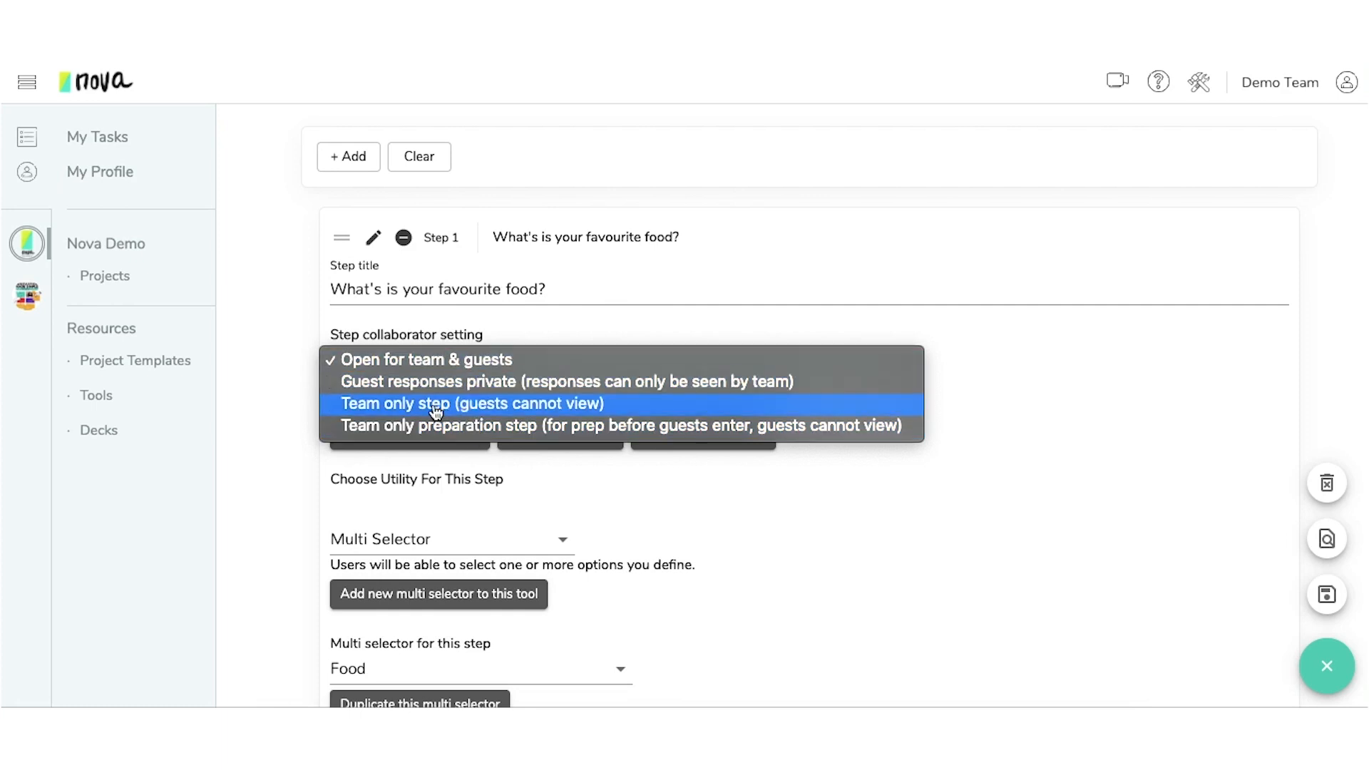
{"action": "left_click", "coordinate": [427, 369]}
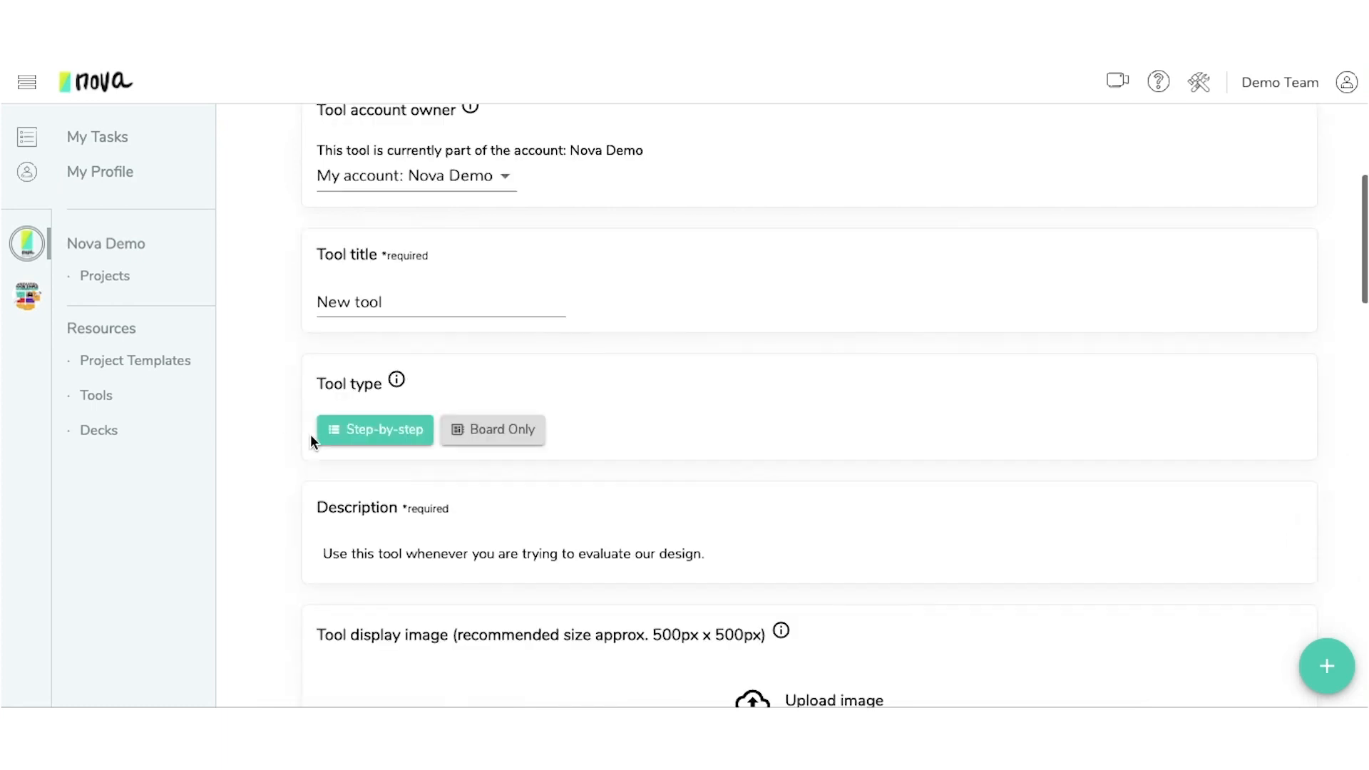
Compare the Step-by-step and Board Only tool types by switching between them
{"action": "left_click", "coordinate": [498, 430]}
{"action": "left_click", "coordinate": [401, 436]}
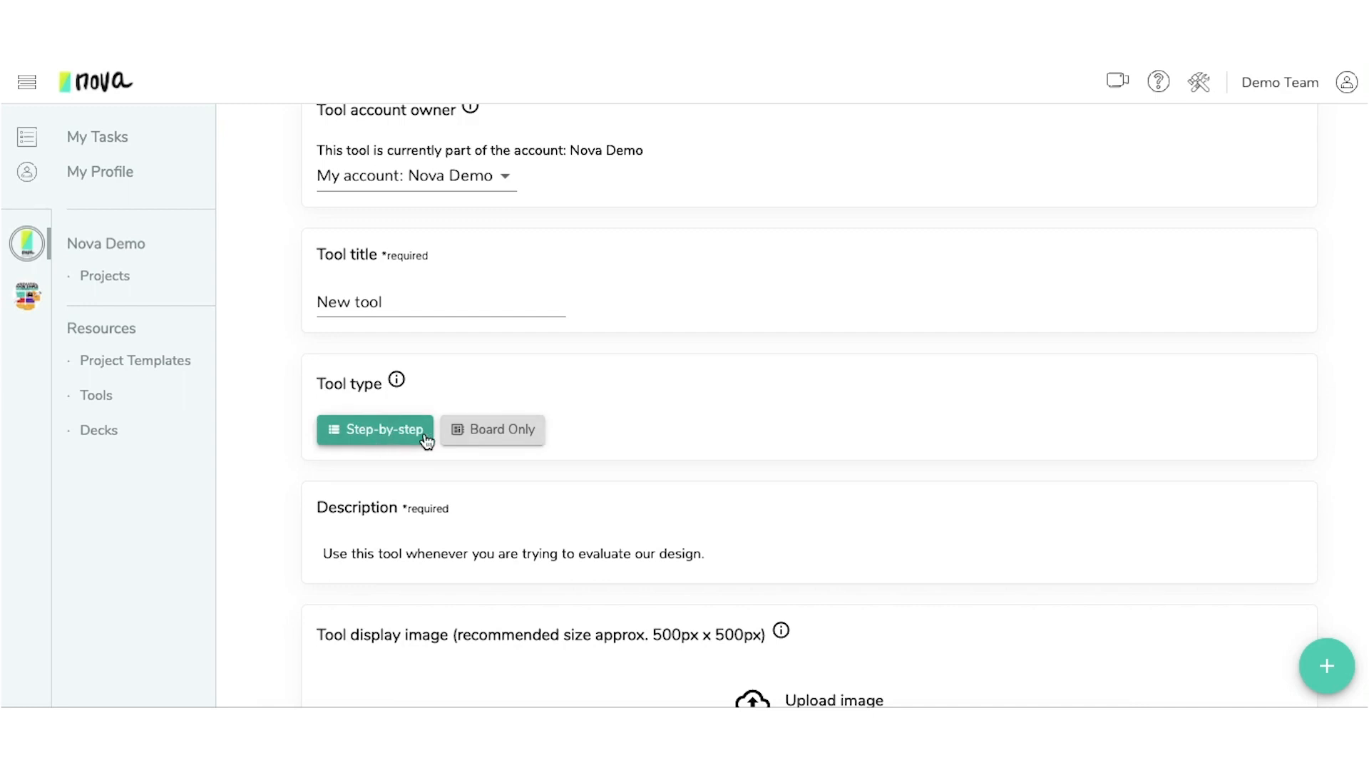
{"action": "scroll", "coordinate": [474, 443], "scroll_direction": "down", "scroll_amount": 1}
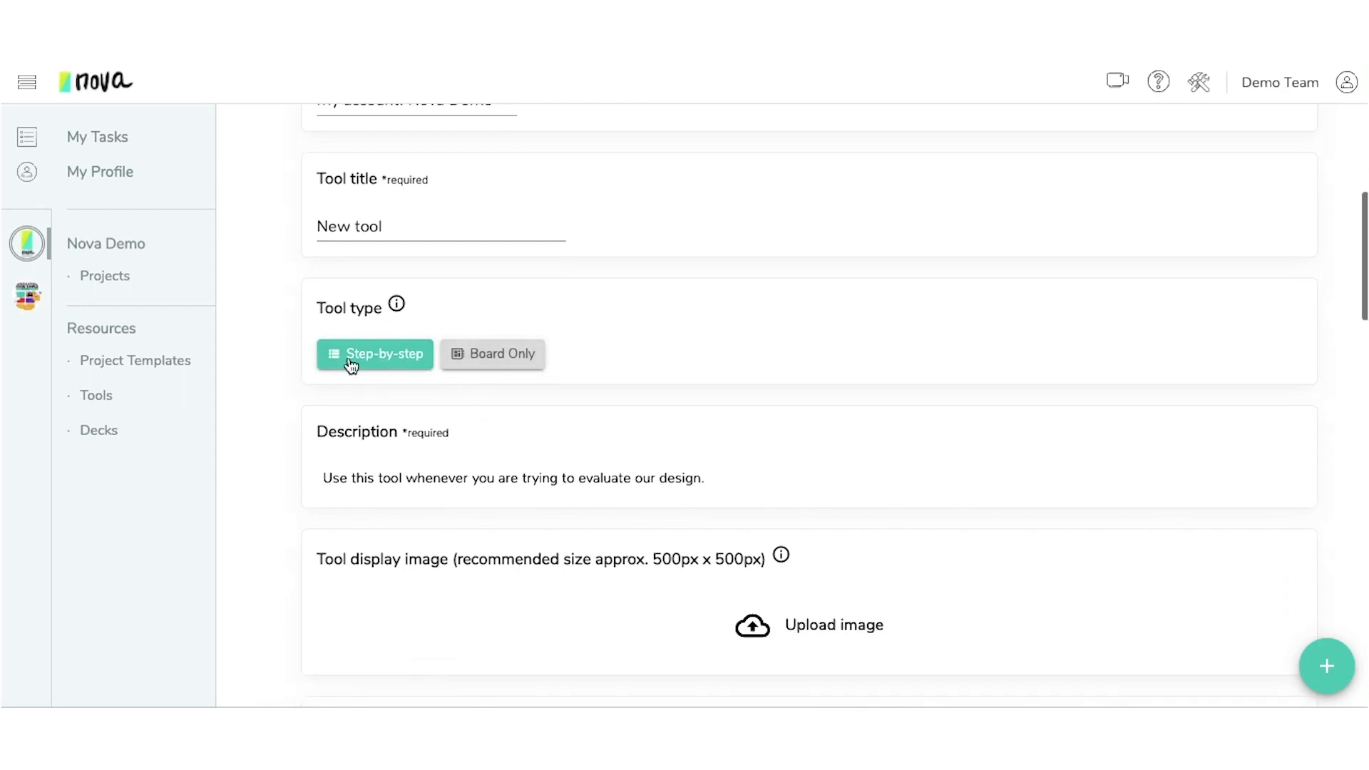
{"action": "left_click", "coordinate": [496, 357]}
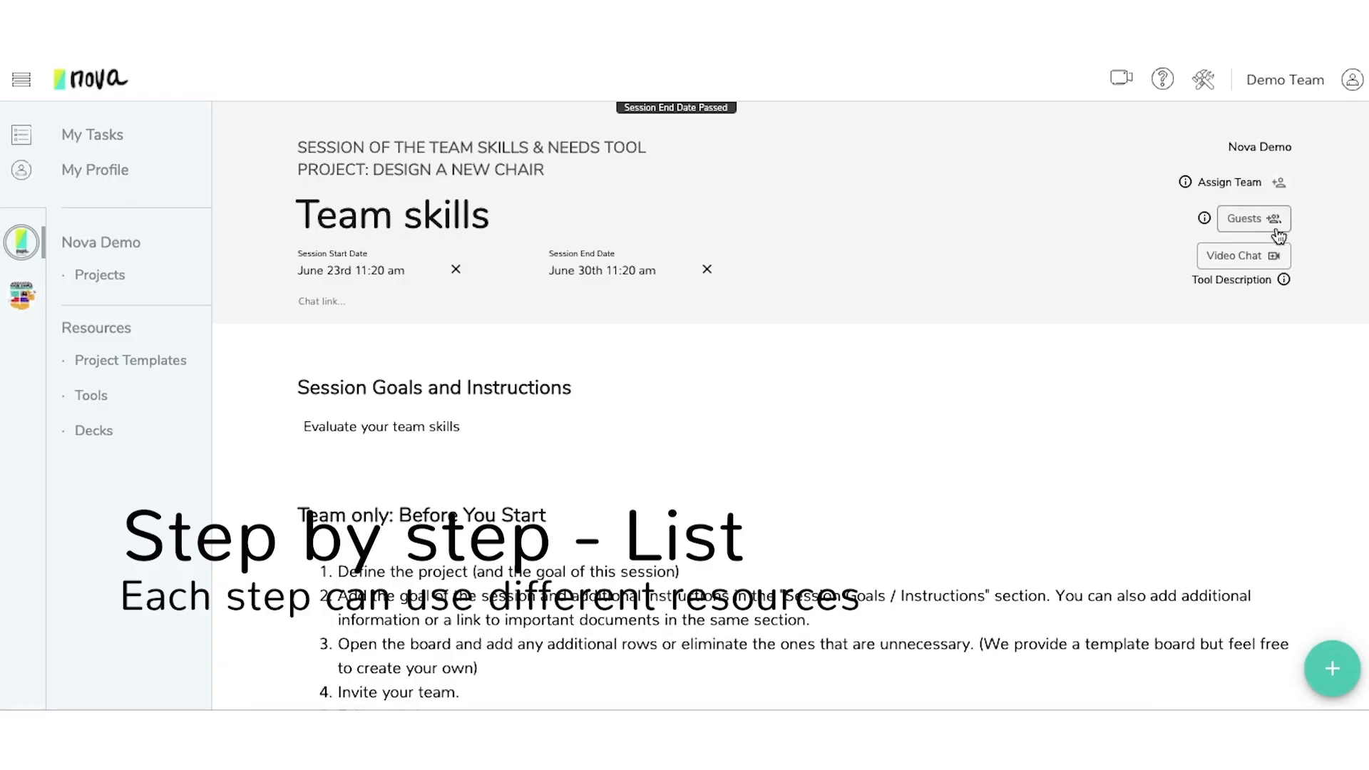
Read through the steps of the Team skills session, from Introduce yourself to Barriers and Needs
{"action": "scroll", "coordinate": [545, 341], "scroll_direction": "down", "scroll_amount": 15}
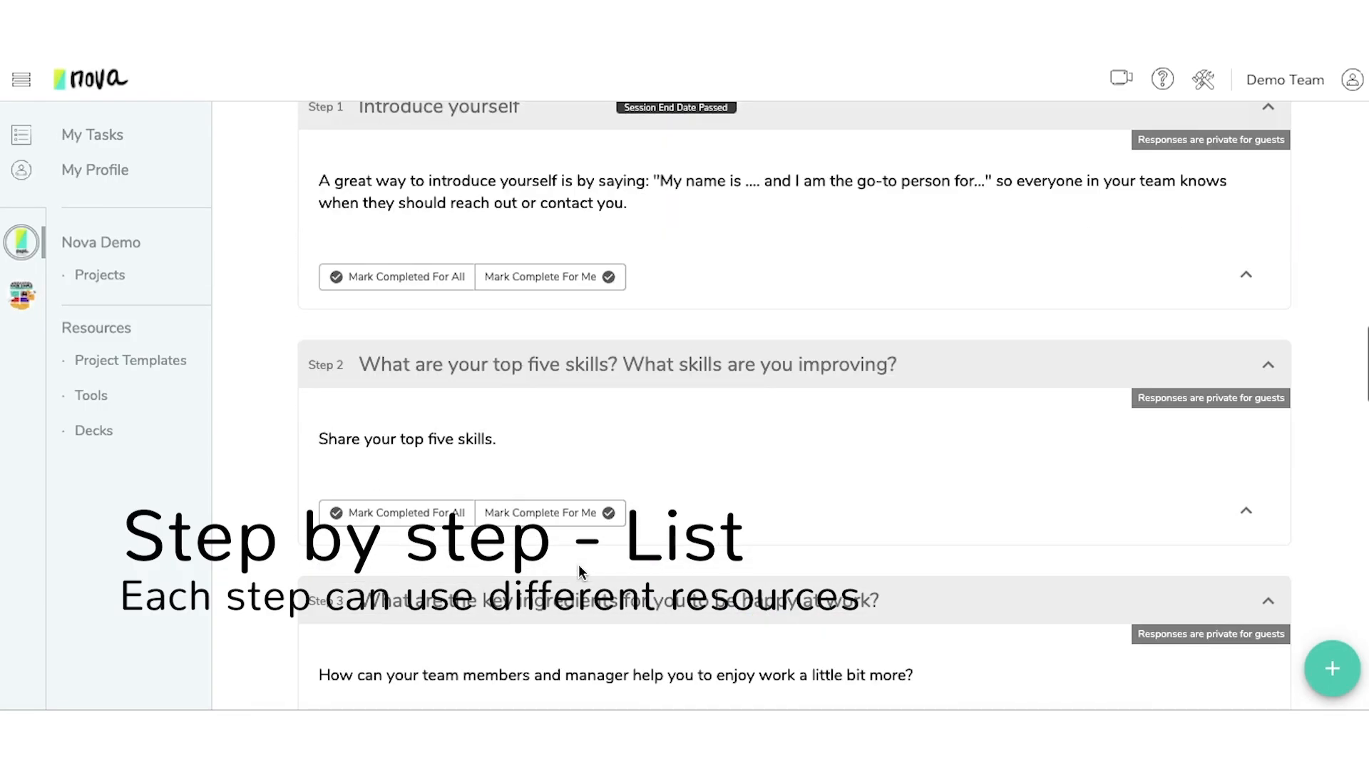
{"action": "left_click", "coordinate": [546, 356]}
{"action": "left_click", "coordinate": [546, 593]}
{"action": "scroll", "coordinate": [564, 581], "scroll_direction": "down", "scroll_amount": 9}
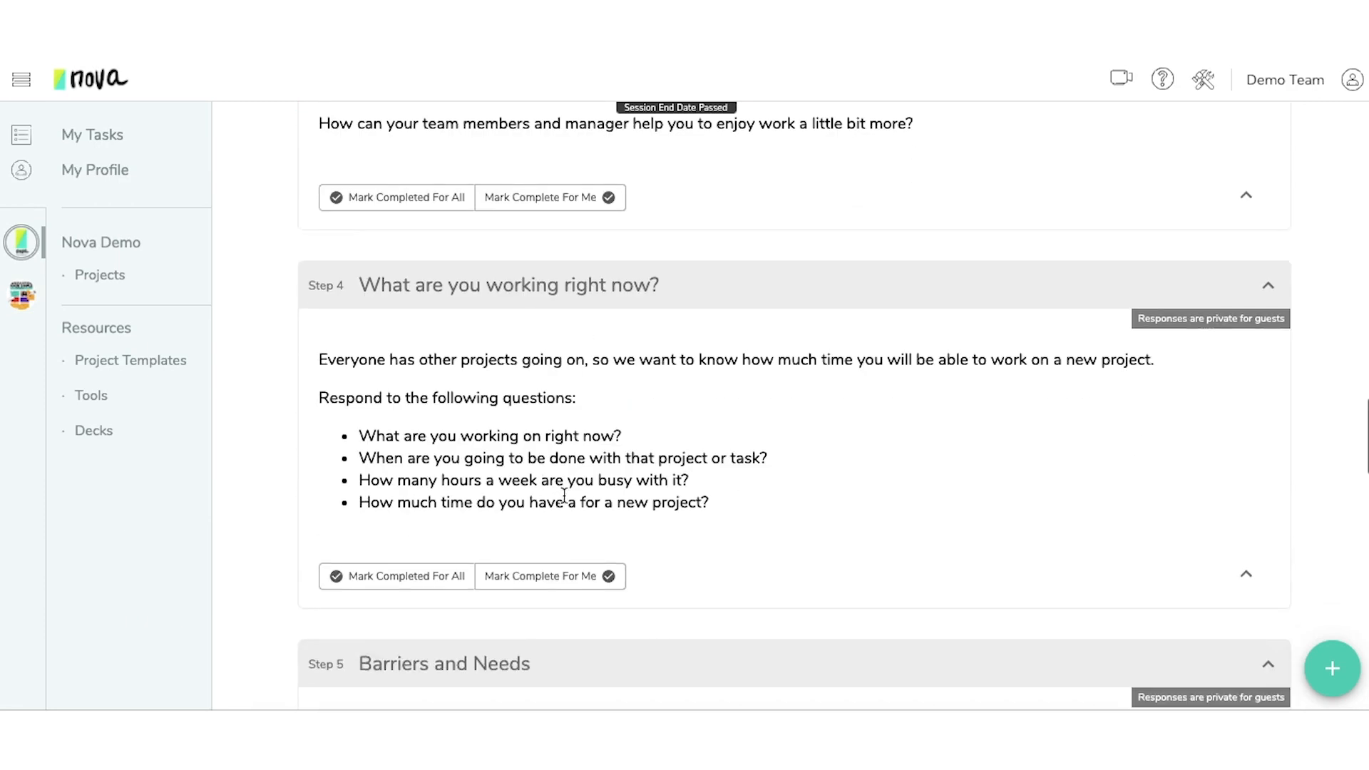
{"action": "scroll", "coordinate": [565, 579], "scroll_direction": "down", "scroll_amount": 9}
{"action": "left_click", "coordinate": [571, 242]}
{"action": "left_click", "coordinate": [574, 435]}
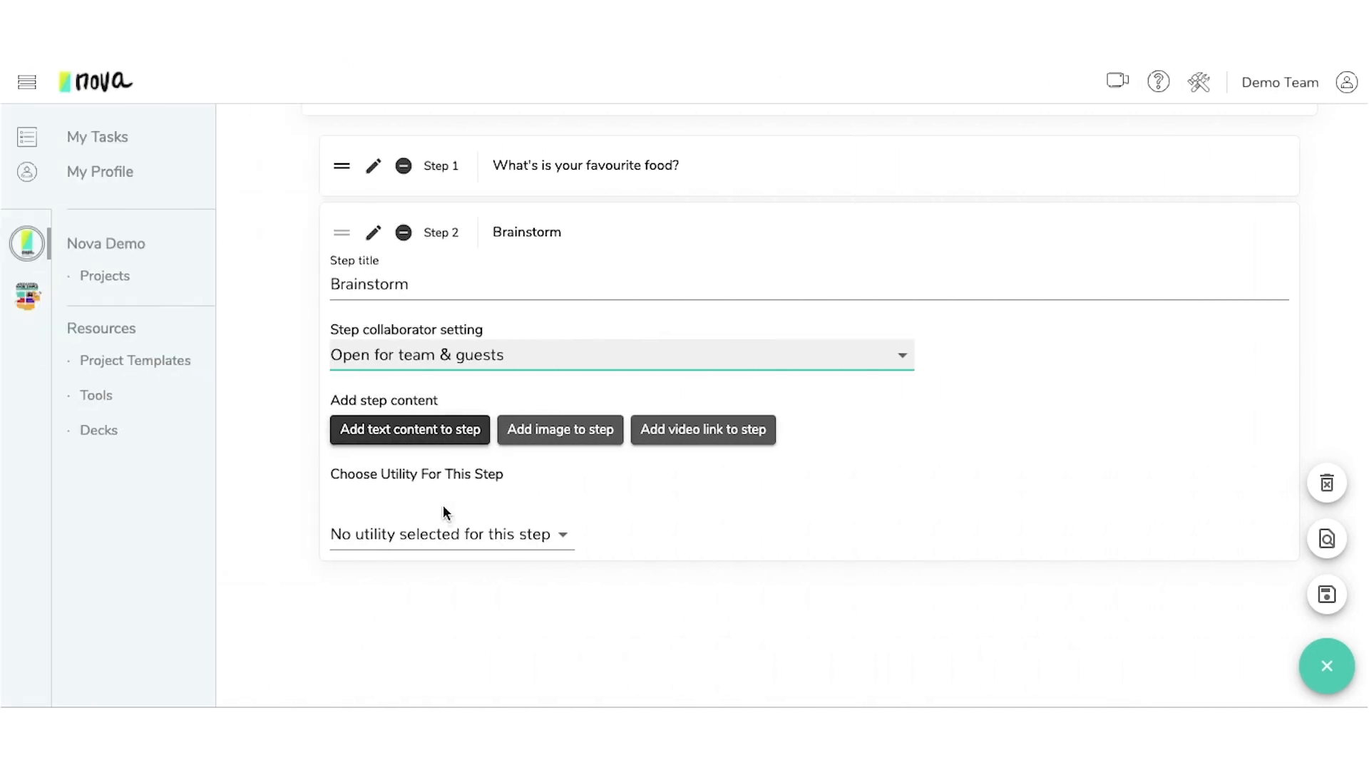
Set the Brainstorm step's utility to Notes and add an empty text content block to the step
{"action": "left_click", "coordinate": [447, 536]}
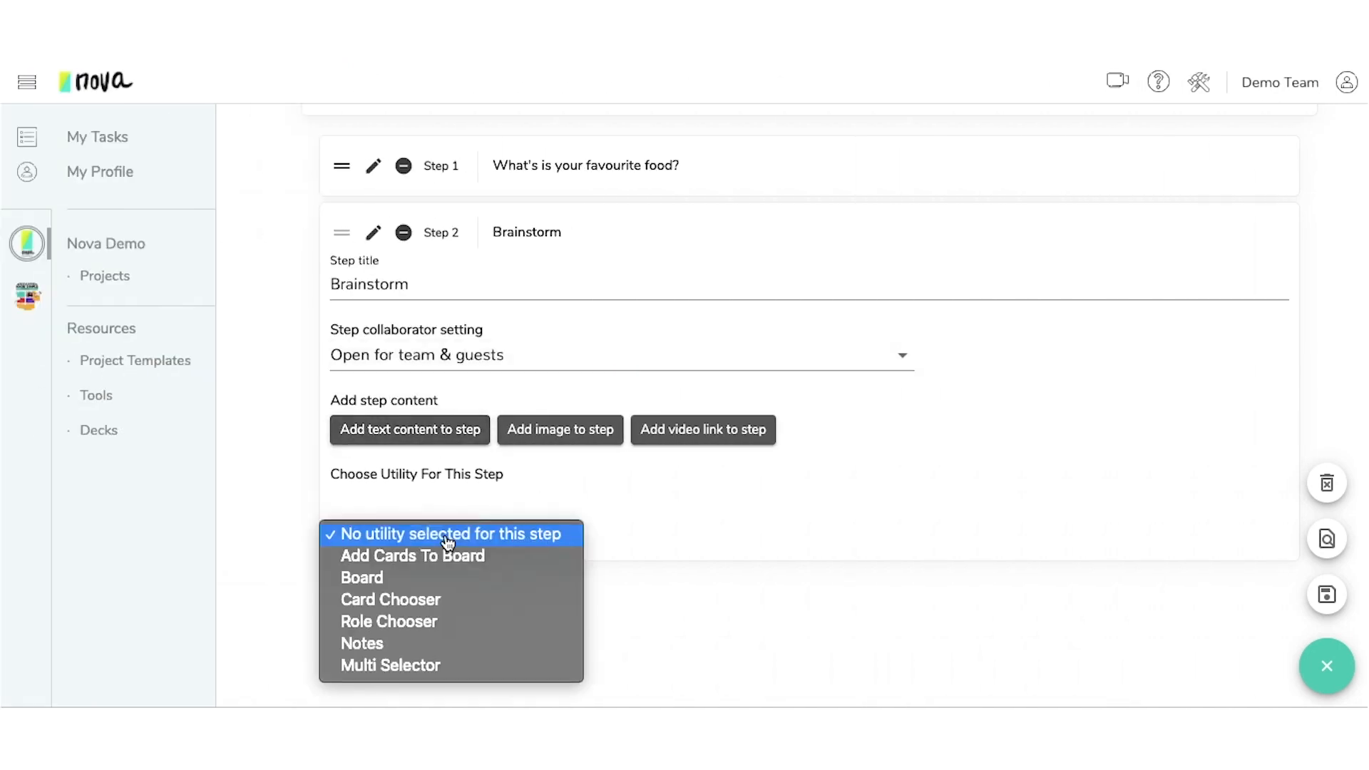
{"action": "left_click", "coordinate": [419, 643]}
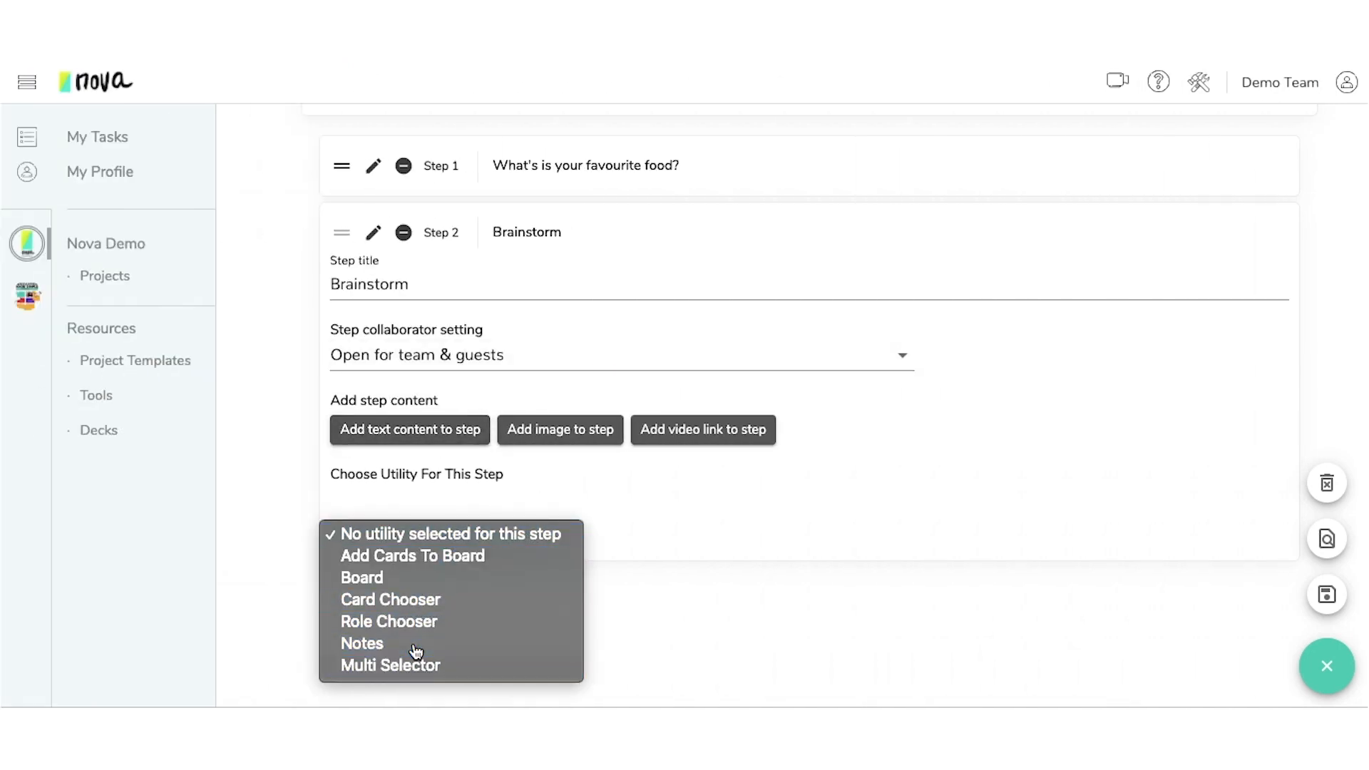
{"action": "scroll", "coordinate": [657, 542], "scroll_direction": "down", "scroll_amount": 1}
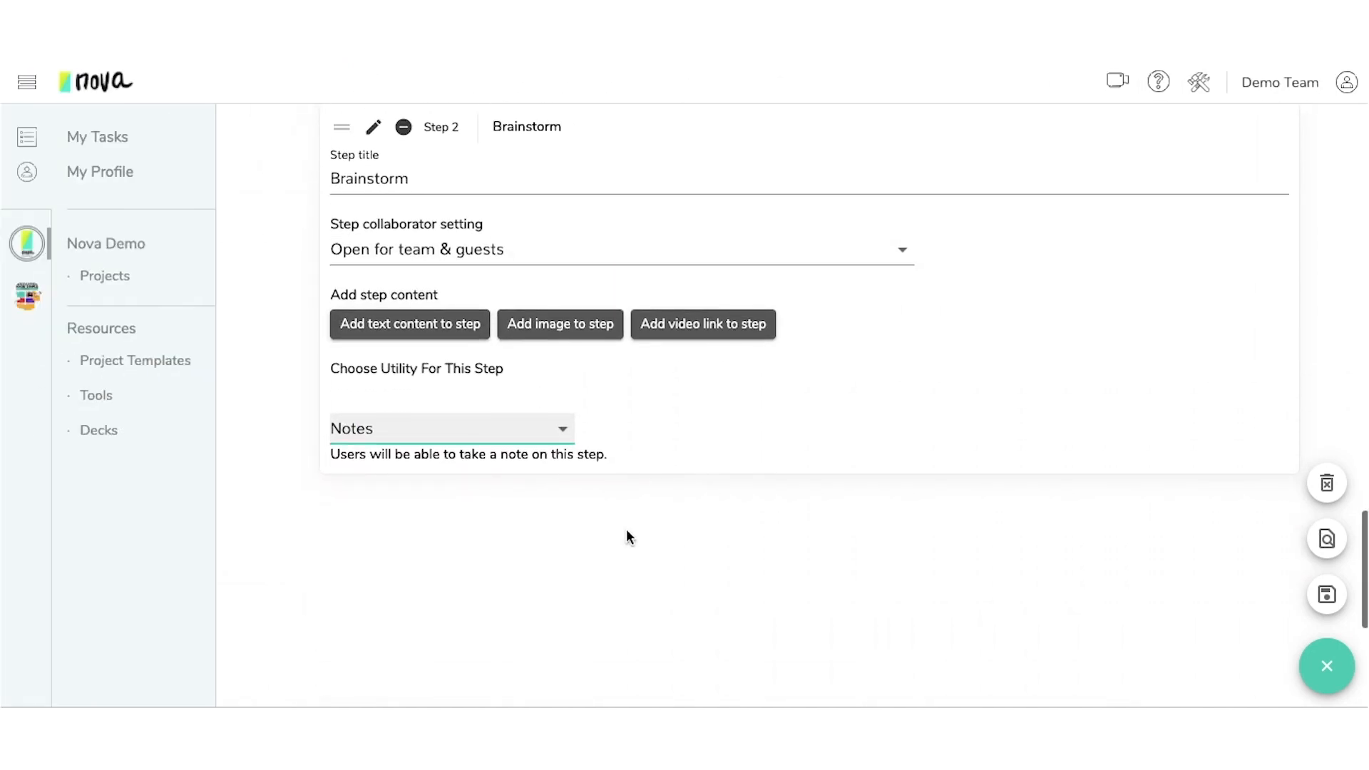
{"action": "left_click", "coordinate": [440, 332]}
{"action": "left_click", "coordinate": [441, 419]}
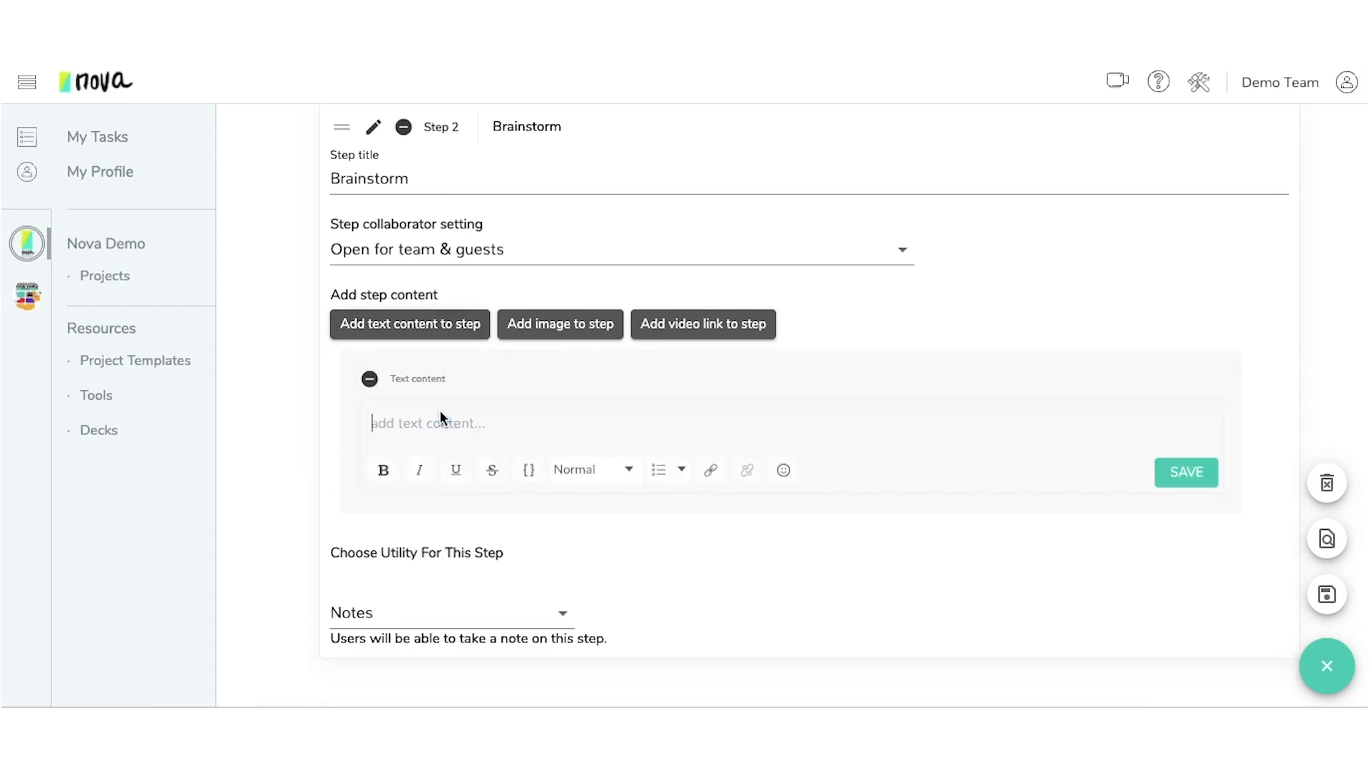
Save the new tool and return to the tool list
{"action": "scroll", "coordinate": [399, 328], "scroll_direction": "up", "scroll_amount": 10}
{"action": "left_click", "coordinate": [364, 271]}
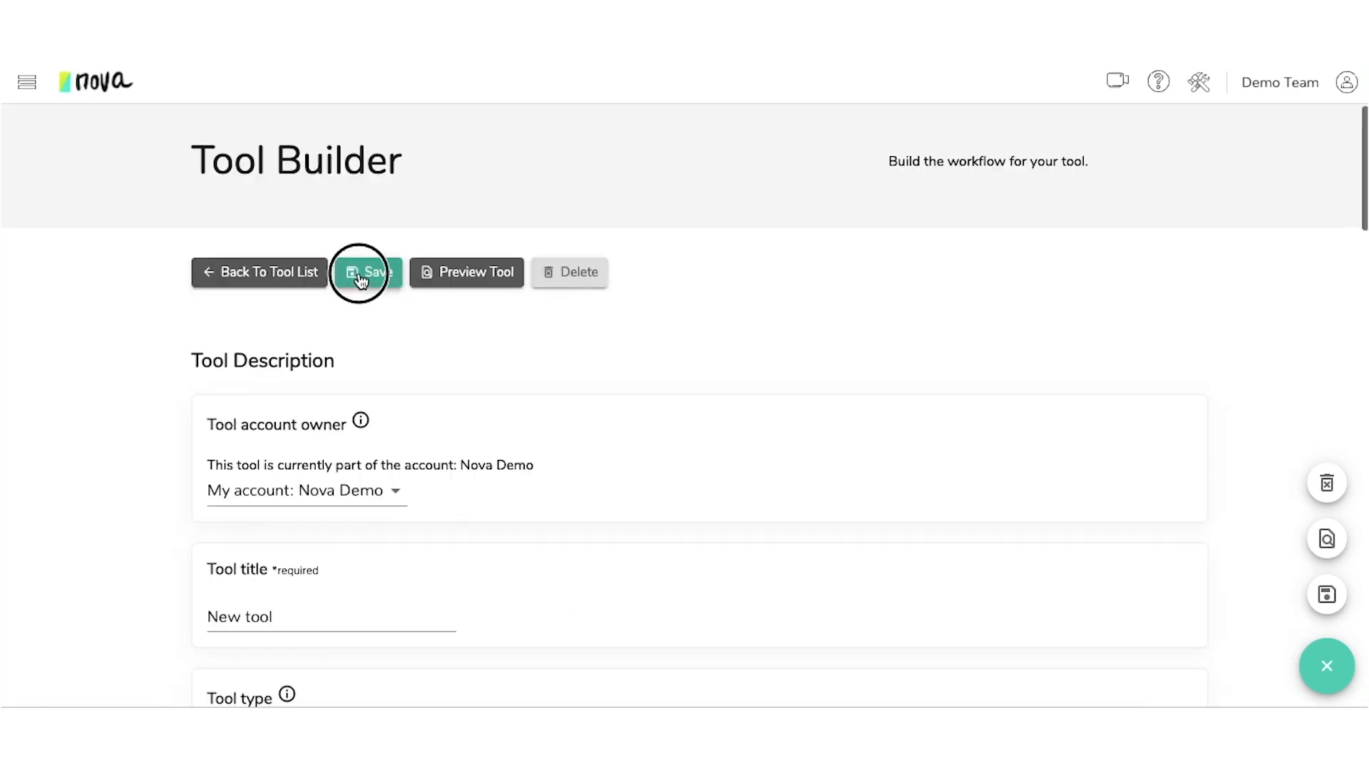
{"action": "left_click", "coordinate": [270, 274]}
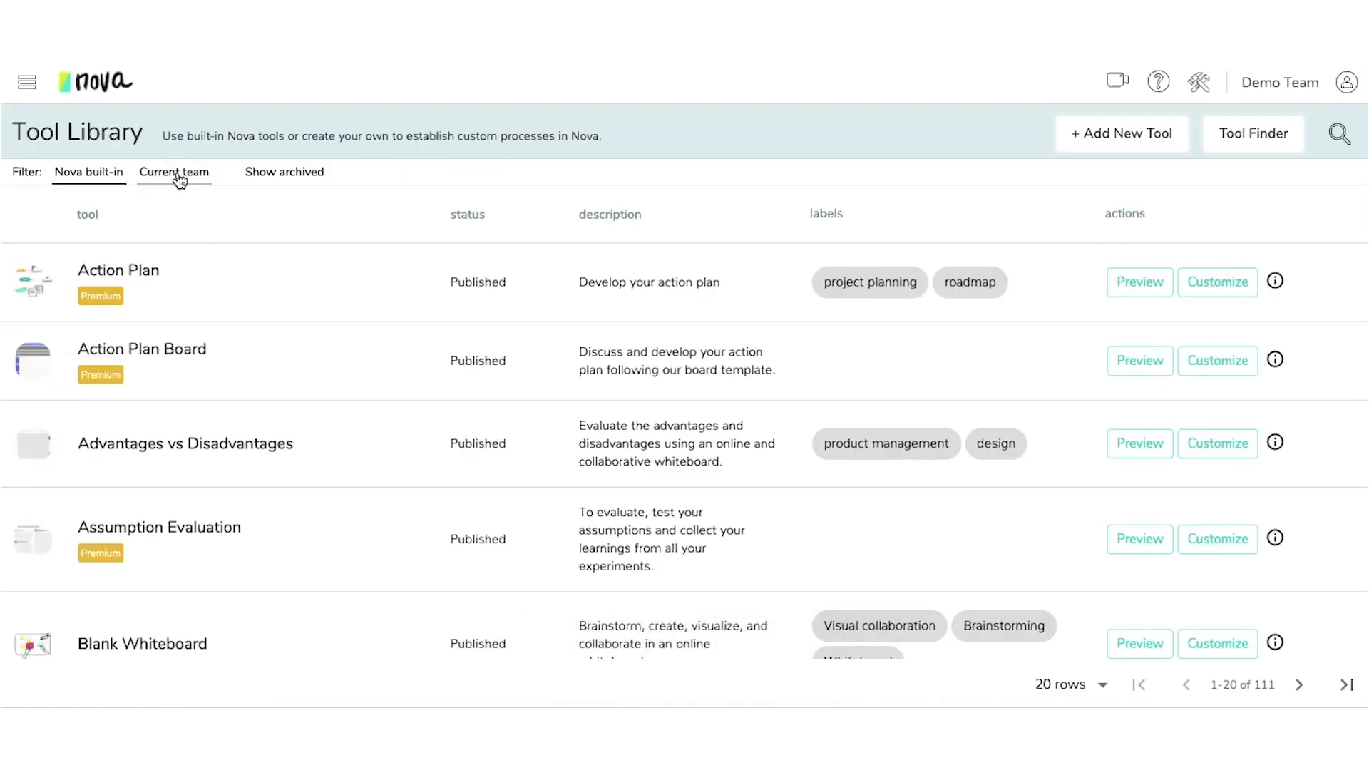
Filter the Tool Library to the current team's tools, look through the drafts and expand the main navigation
{"action": "left_click", "coordinate": [180, 181]}
{"action": "scroll", "coordinate": [224, 456], "scroll_direction": "down", "scroll_amount": 5}
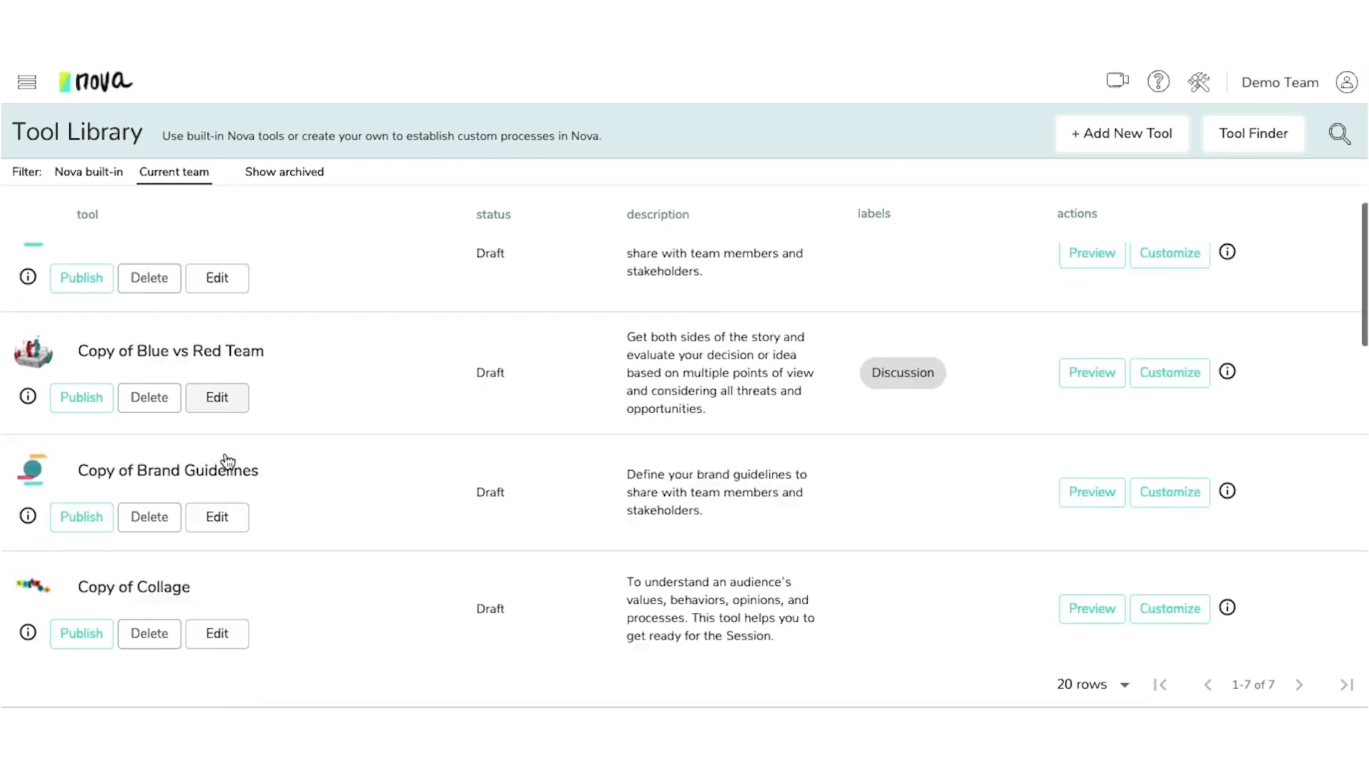
{"action": "scroll", "coordinate": [225, 452], "scroll_direction": "down", "scroll_amount": 3}
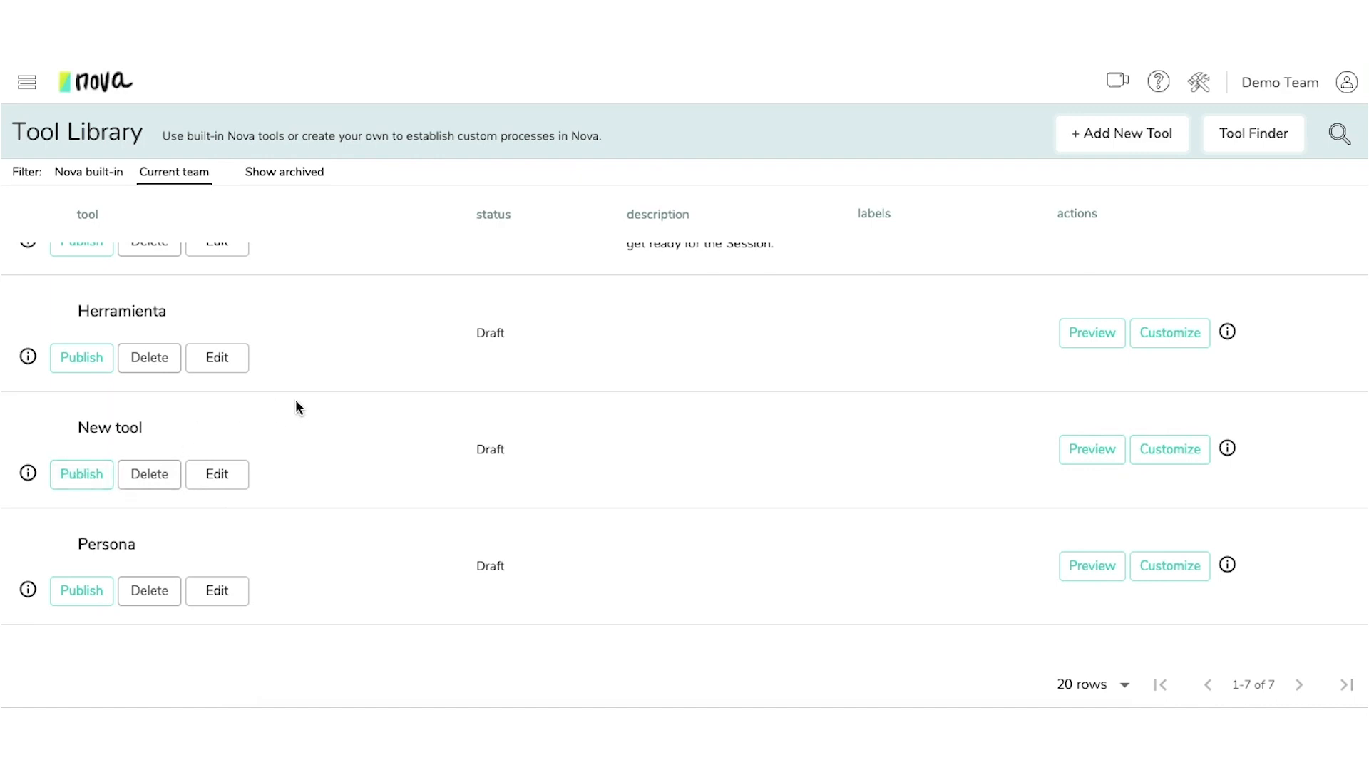
{"action": "scroll", "coordinate": [295, 399], "scroll_direction": "up", "scroll_amount": 1}
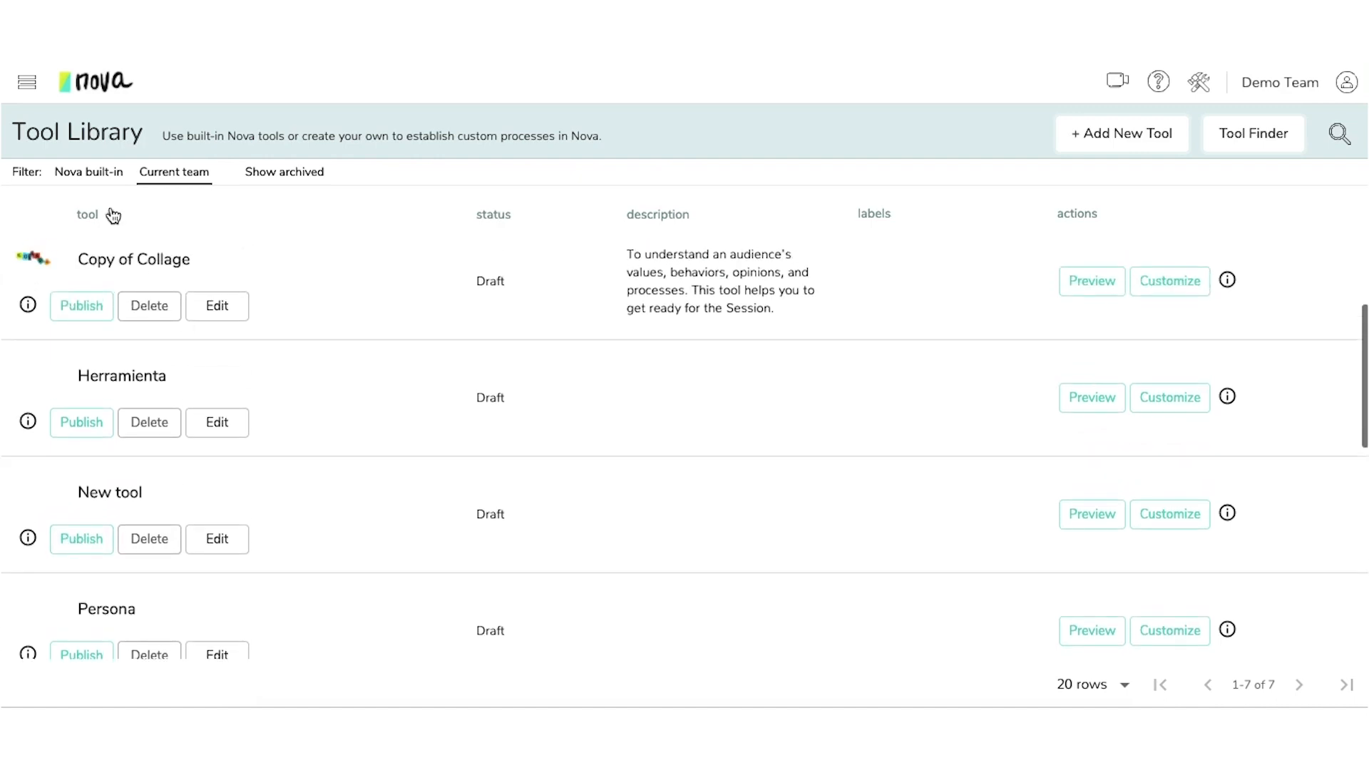
{"action": "left_click", "coordinate": [27, 82]}
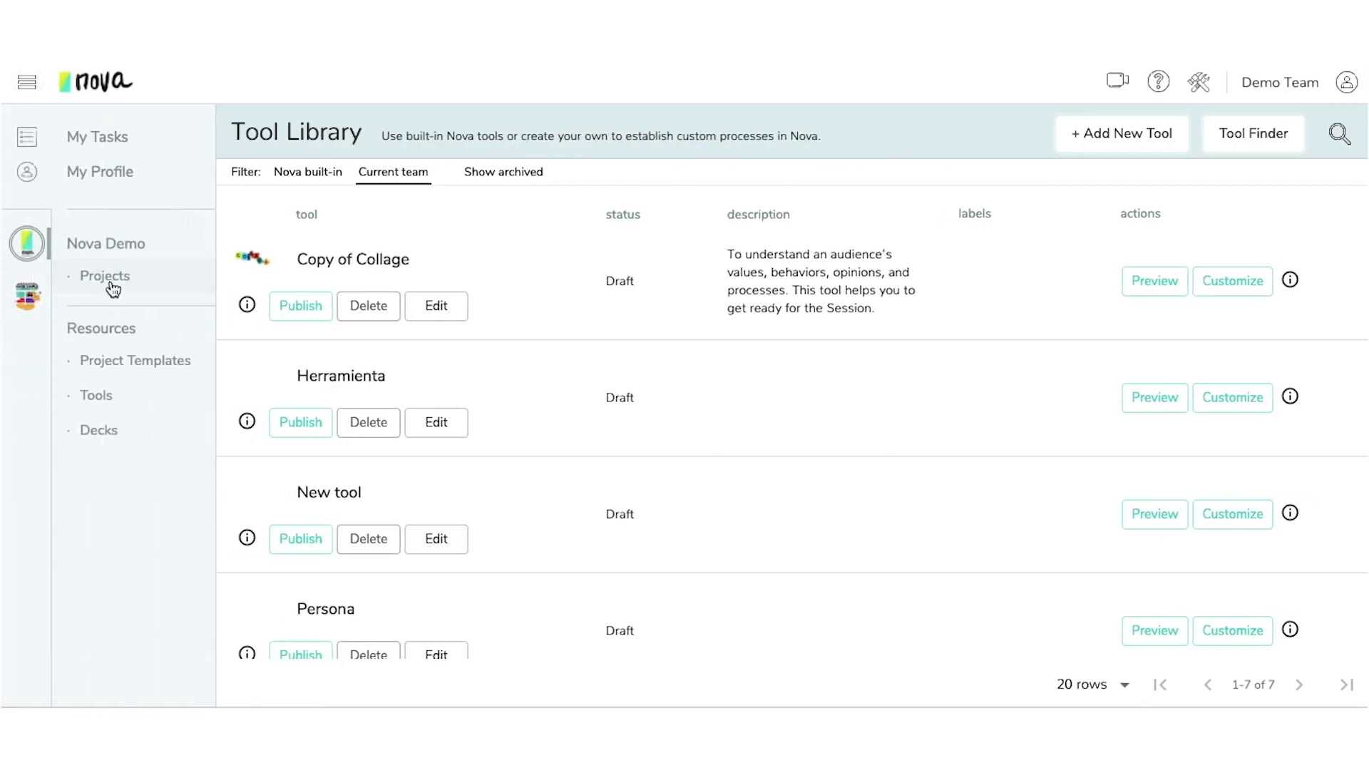